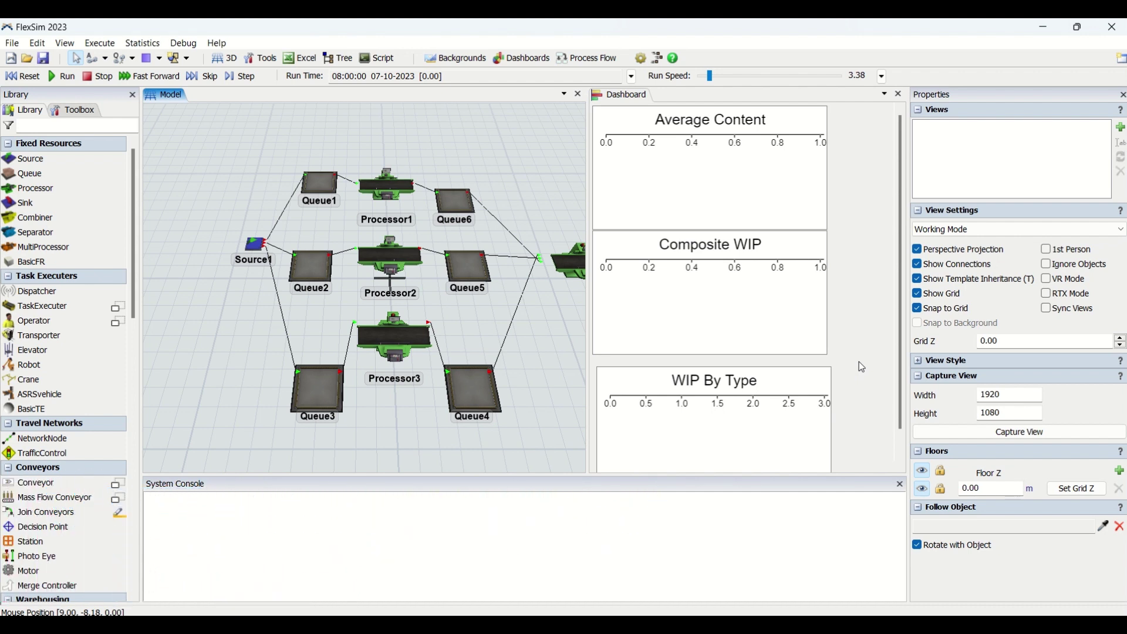
Try adding a second Average Content bar chart directly beneath the existing one on the dashboard, and remove it
left_click(850, 270)
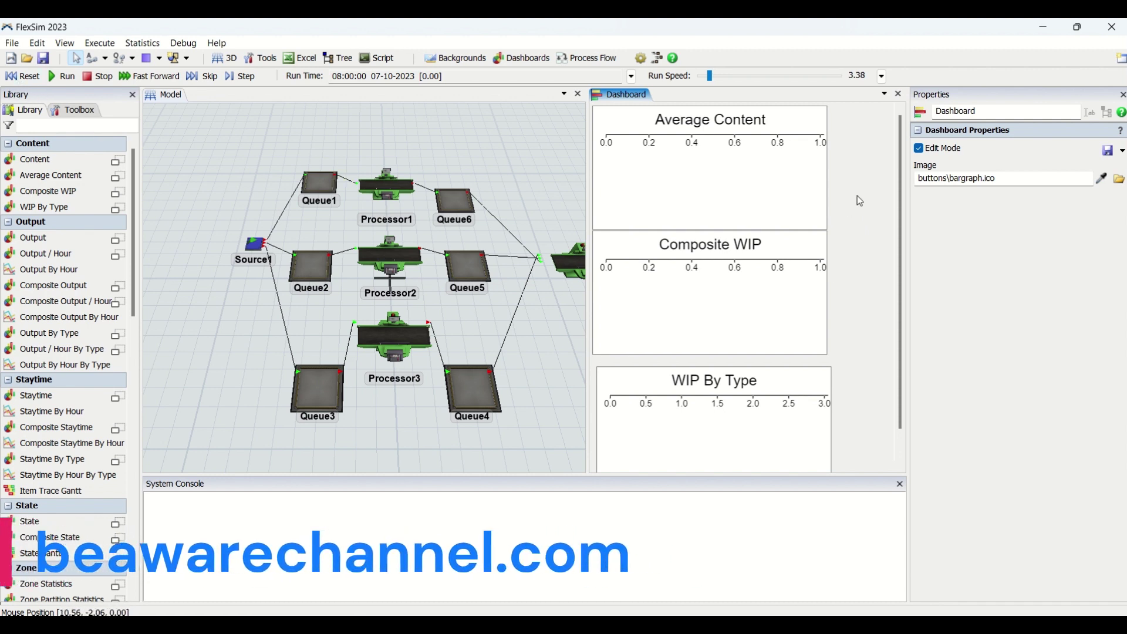
double_click(872, 160)
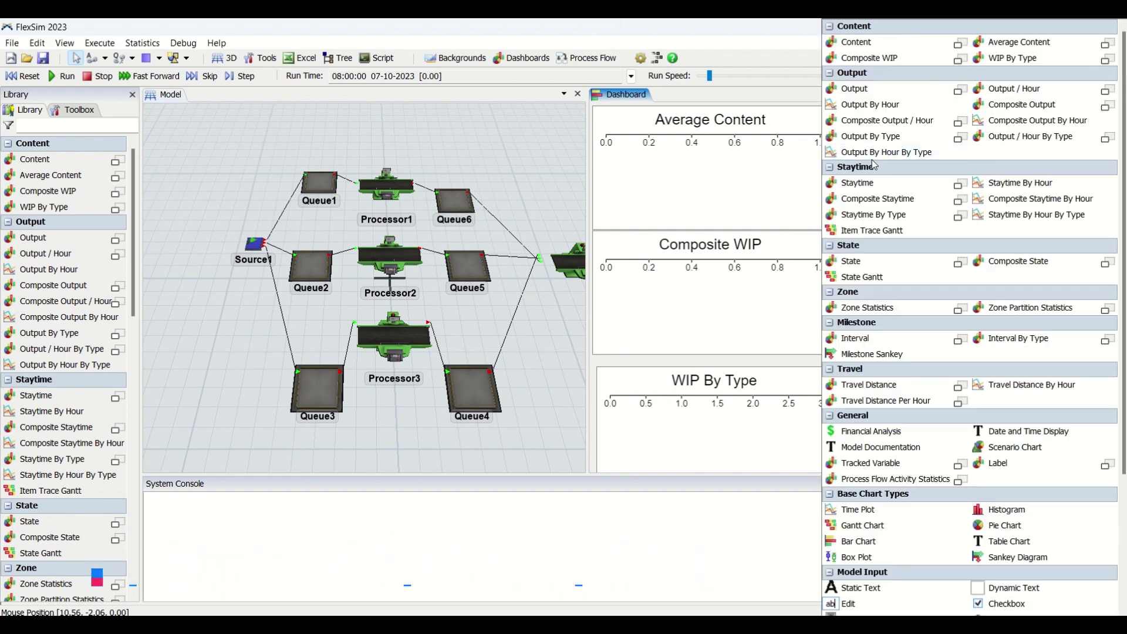
left_click(1000, 52)
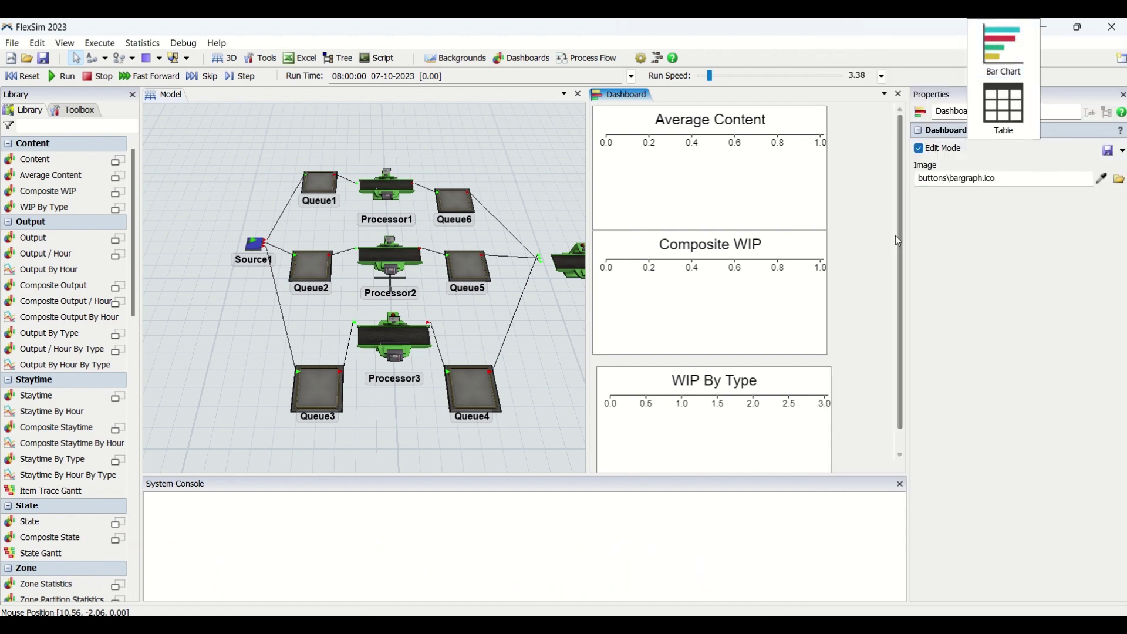
left_click(988, 57)
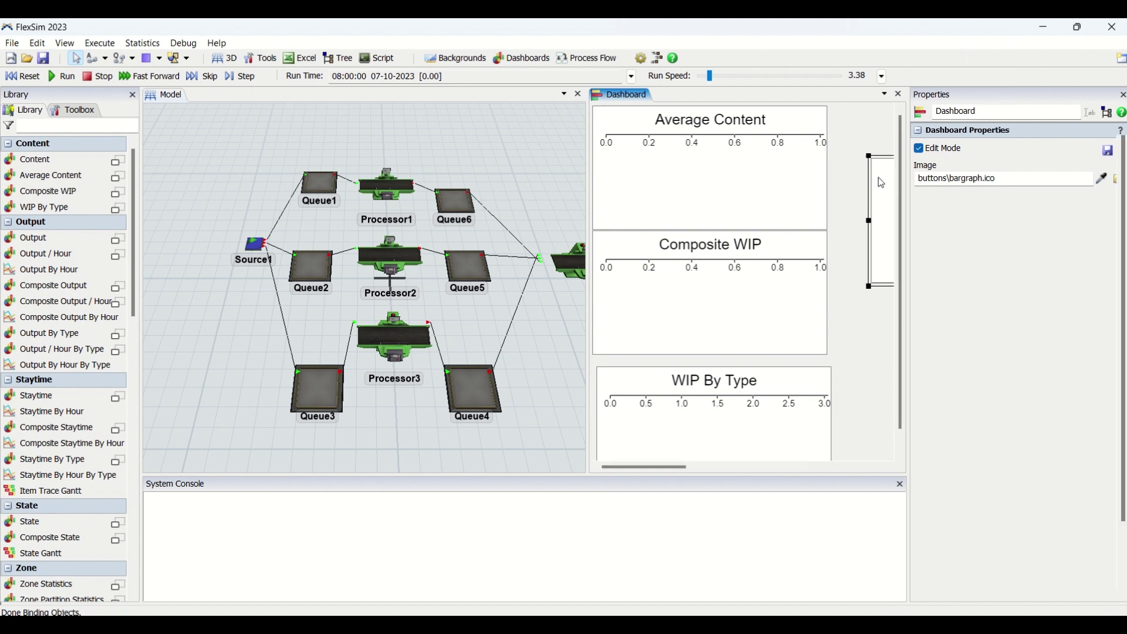
left_click_drag(881, 158, 615, 192)
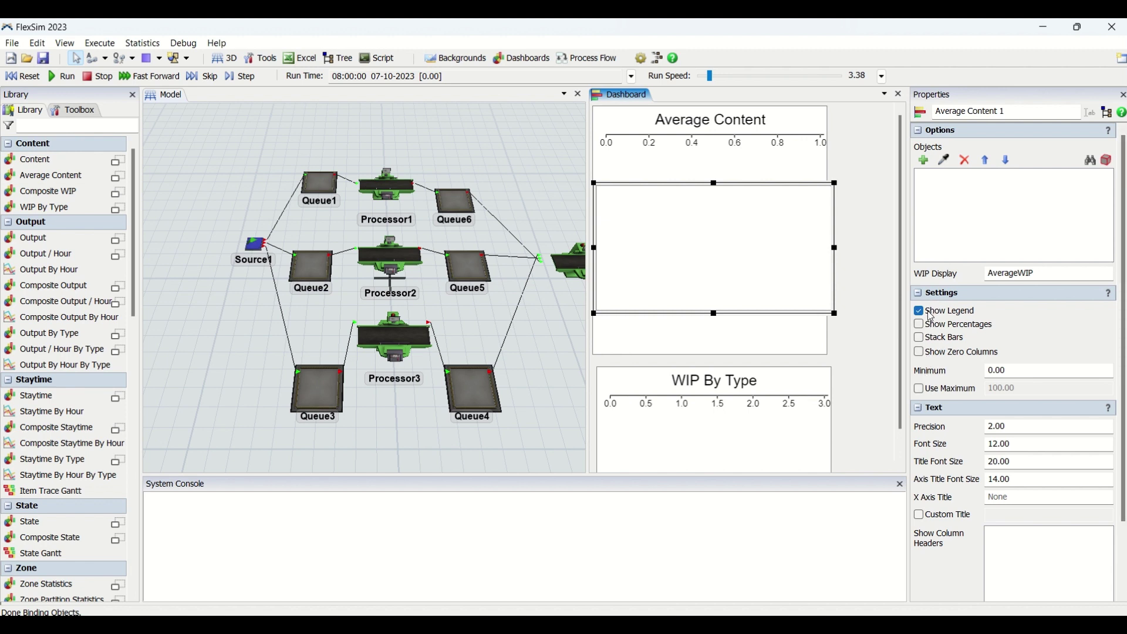
left_click_drag(1123, 292, 821, 355)
left_click_drag(737, 183, 738, 235)
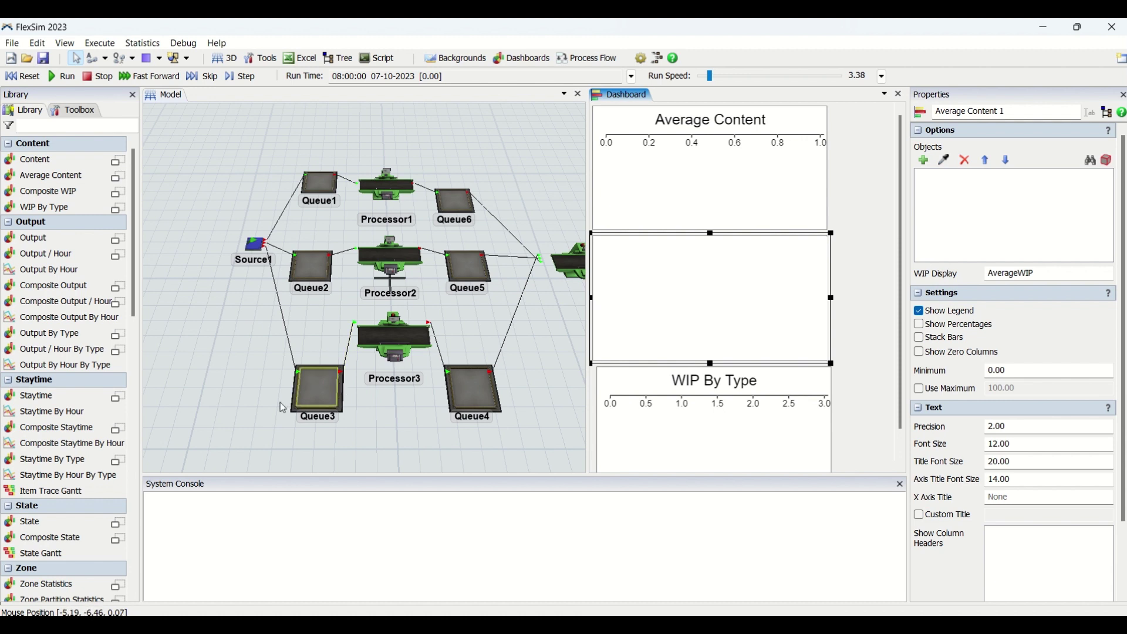
left_click(703, 288)
Add Queue2 and Queue3 to the objects tracked by the Average Content chart
left_click(730, 169)
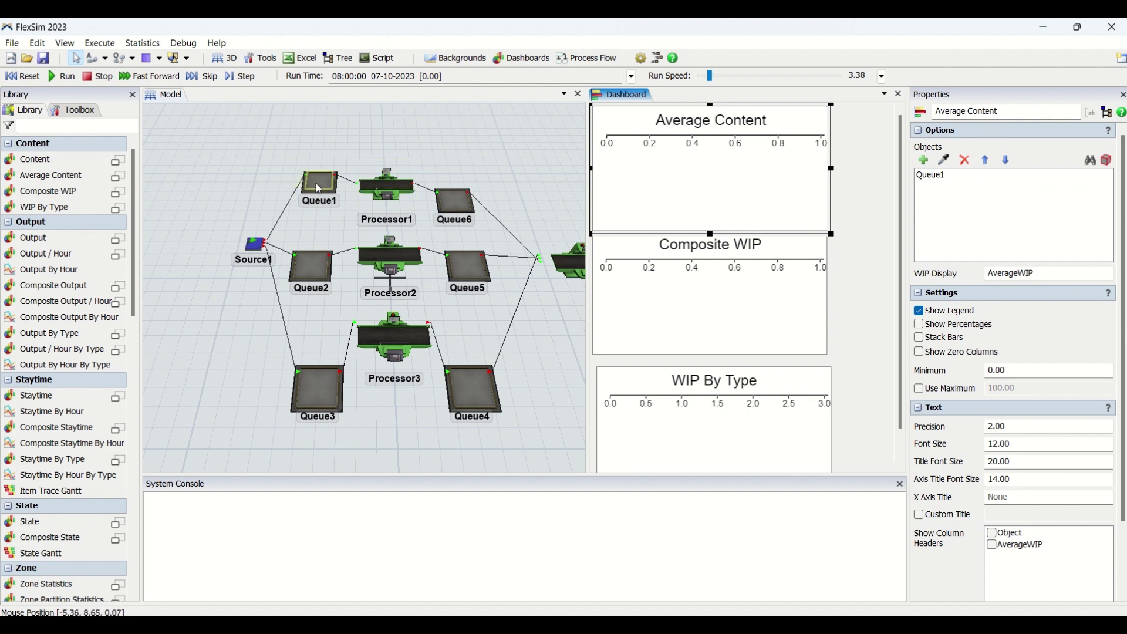
left_click(944, 164)
left_click(312, 269)
left_click(948, 164)
left_click(330, 401)
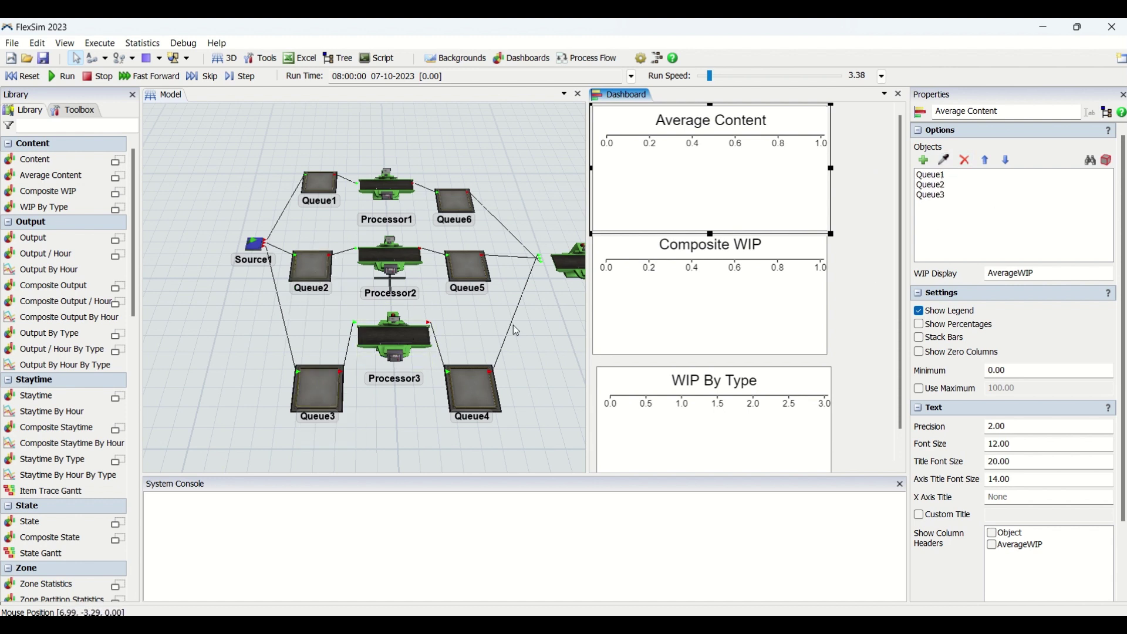
Move the WIP By Type and Composite WIP charts further down the dashboard to free space beneath Average Content
left_click(560, 337)
left_click(693, 367)
left_click_drag(694, 366, 693, 446)
left_click(711, 247)
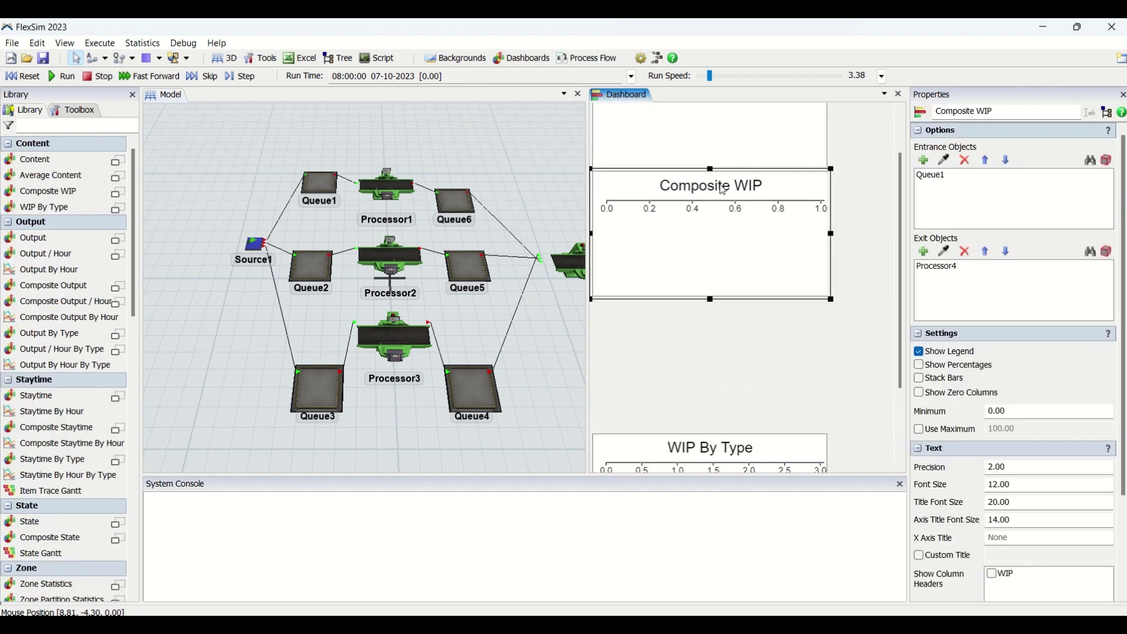
left_click_drag(717, 169, 709, 300)
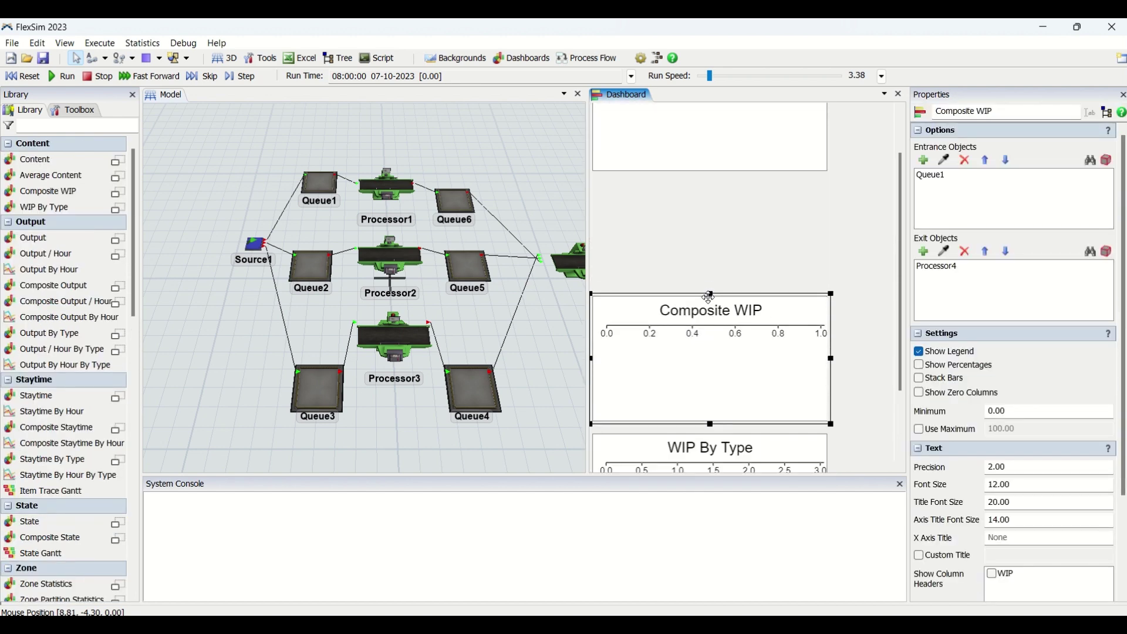
scroll(901, 257, "up", 1)
scroll(901, 257, "up", 1)
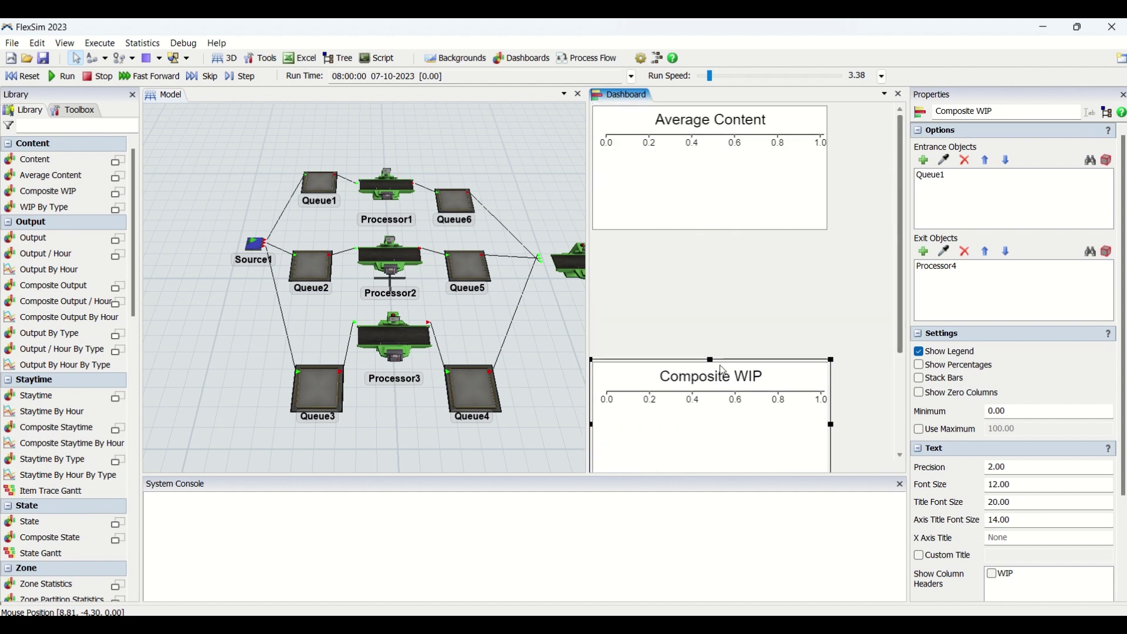
left_click_drag(685, 362, 717, 411)
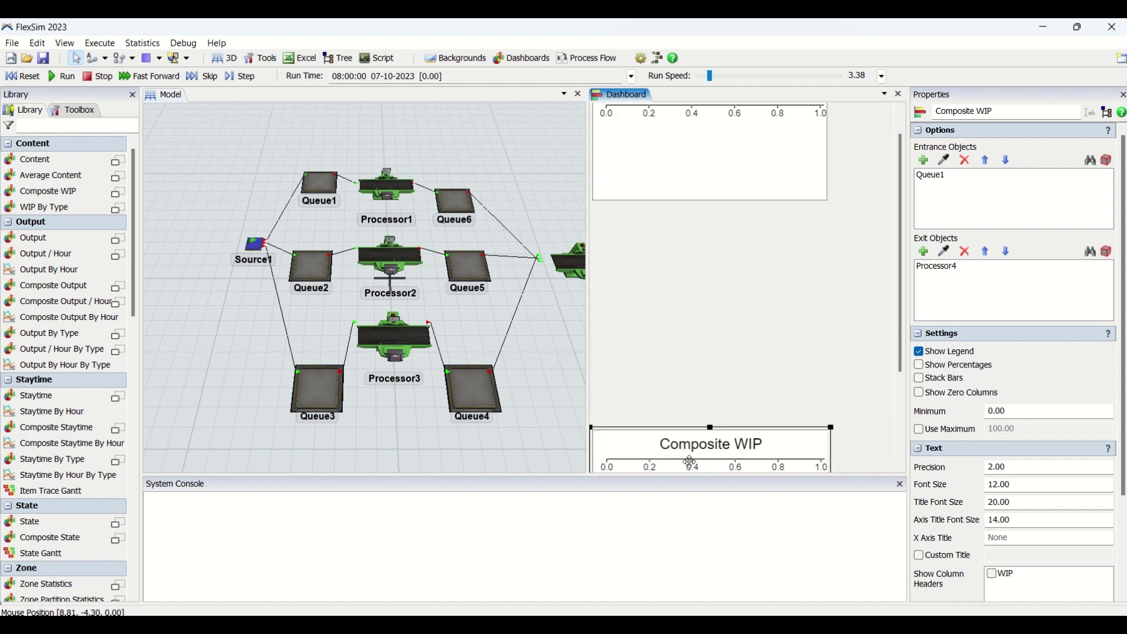
left_click(730, 359)
scroll(732, 364, "up", 1)
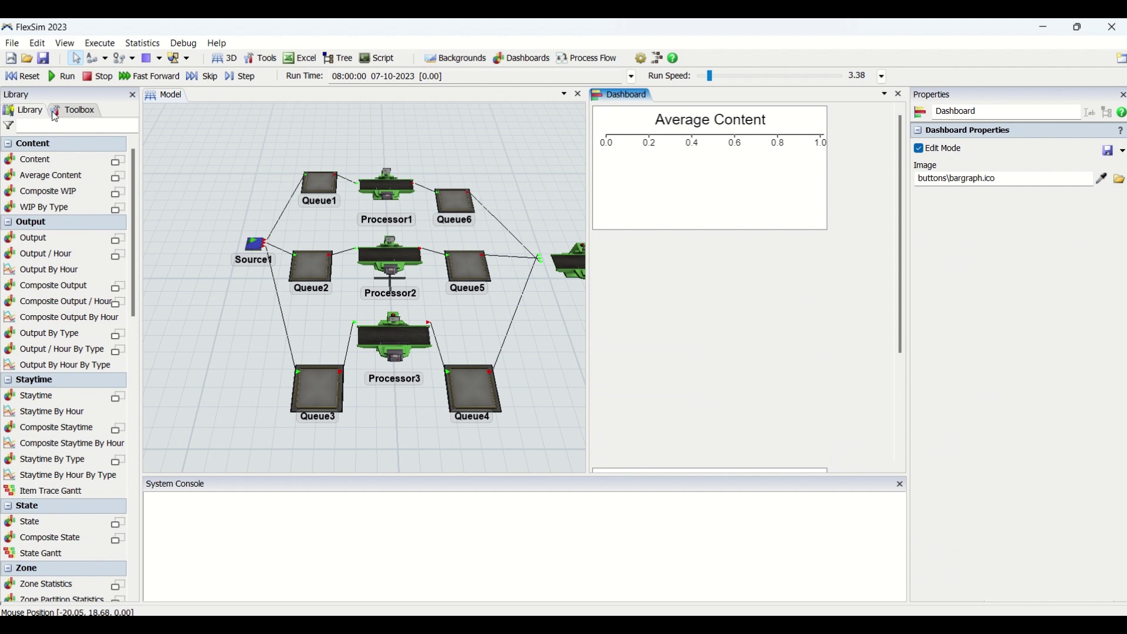
Reset and run the model, and examine Queue1's live content statistics
left_click(30, 79)
left_click(63, 77)
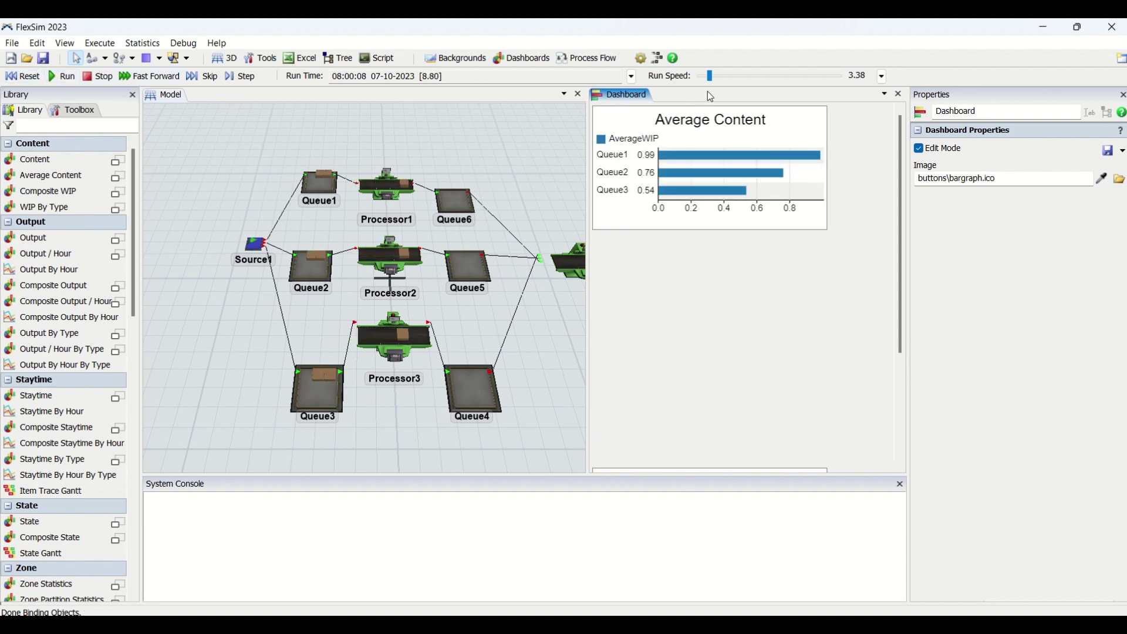
left_click(328, 191)
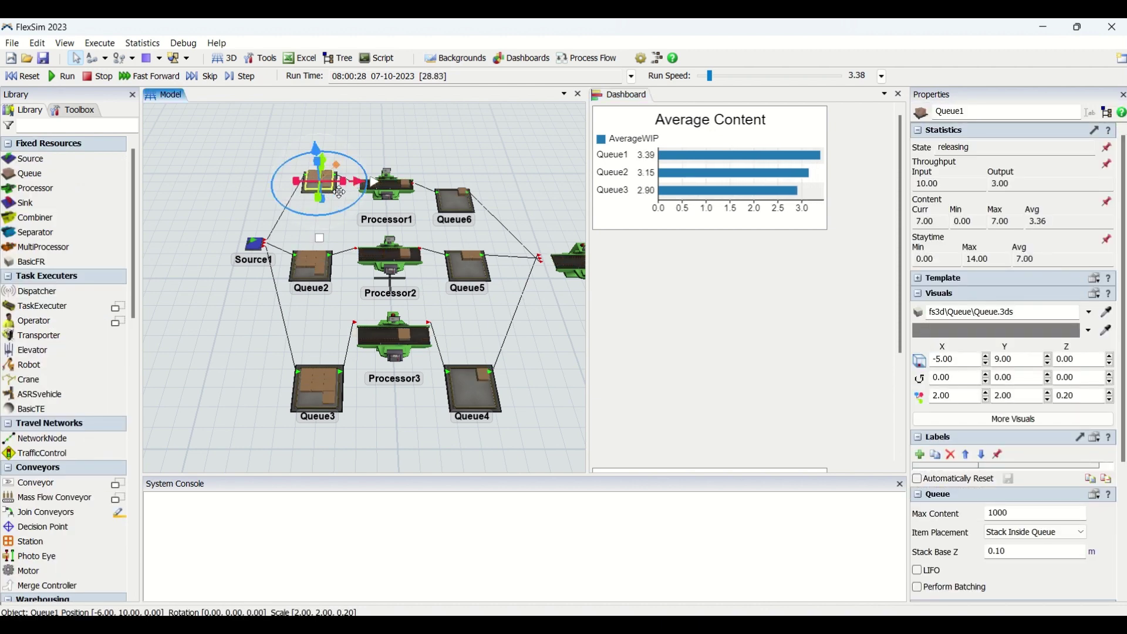
Set the run speed to 0 and compare the average content of Queue2 and Queue3 with the Average Content chart
left_click_drag(709, 76, 696, 85)
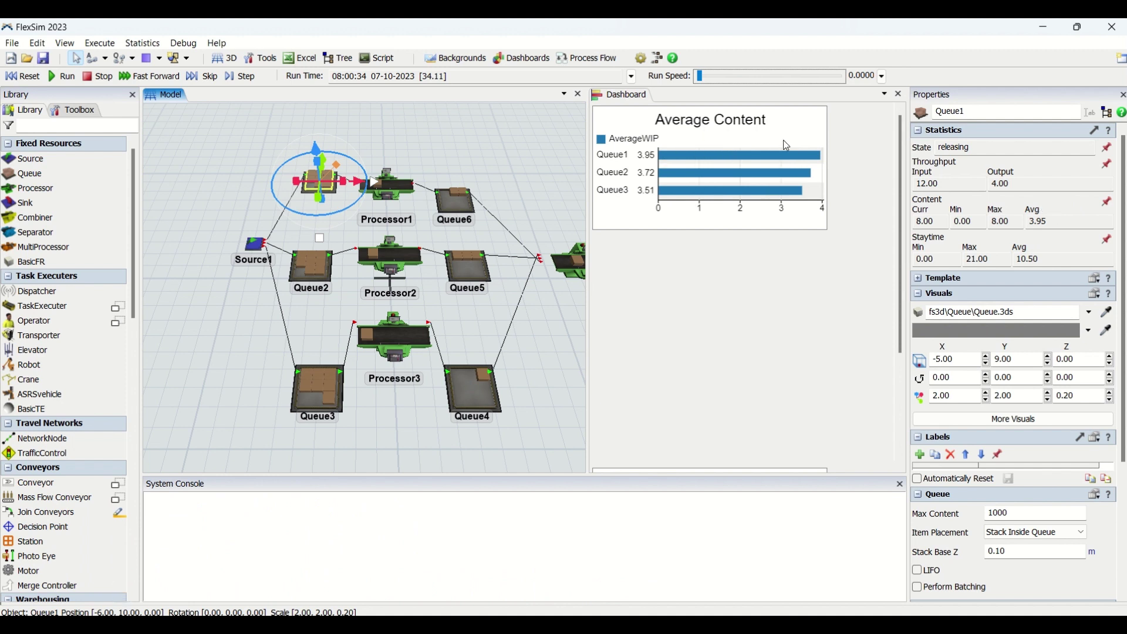
left_click(297, 276)
left_click(303, 406)
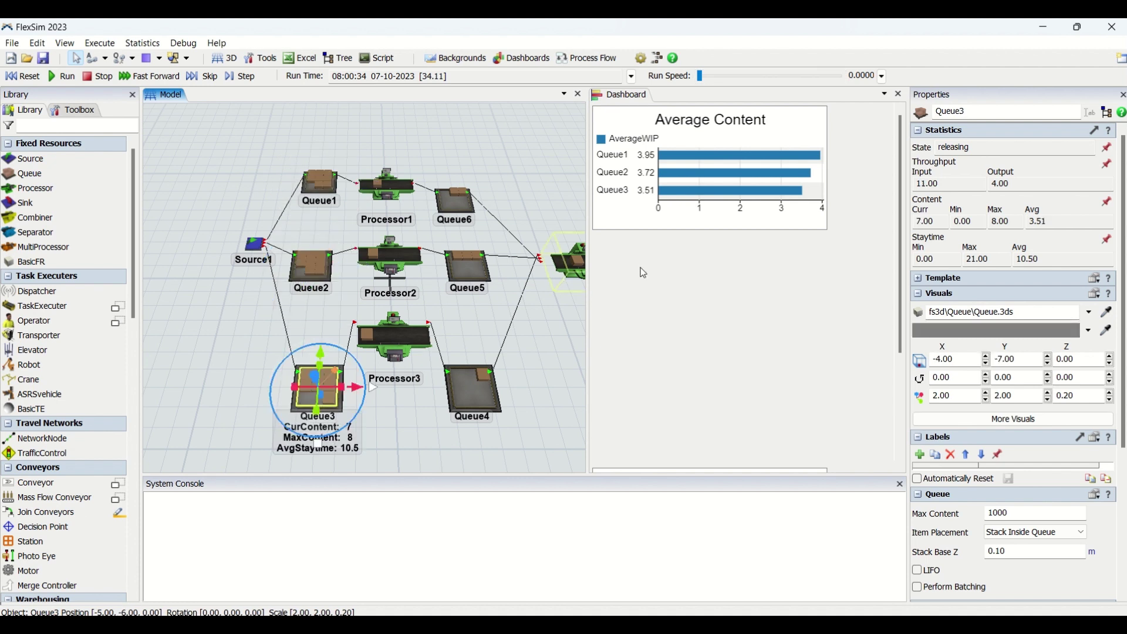
left_click(643, 272)
left_click(633, 226)
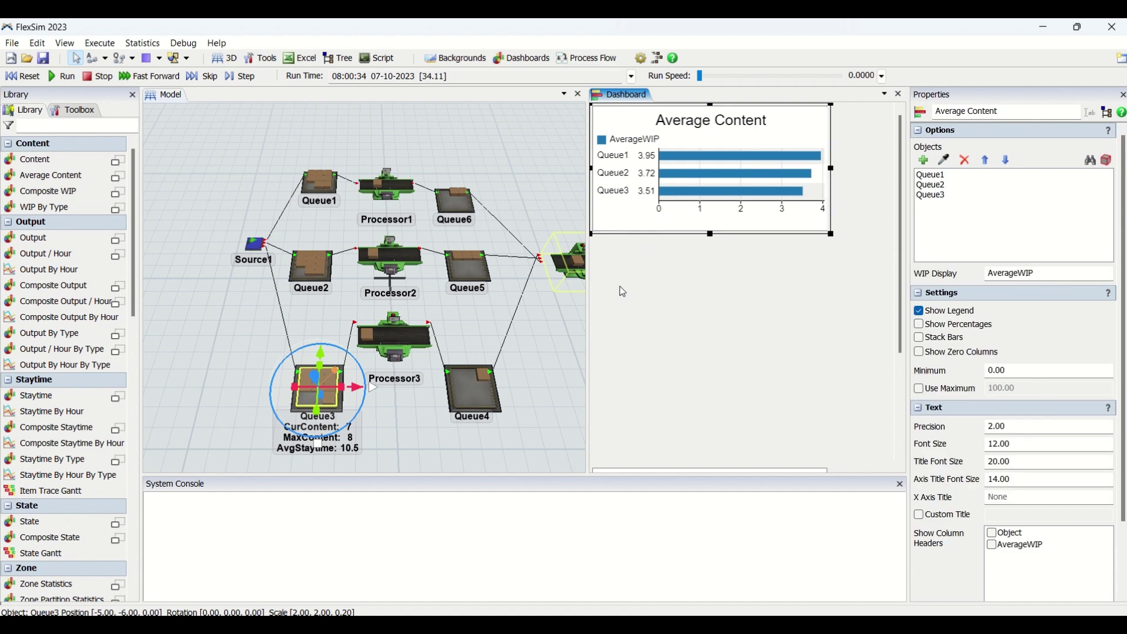
Add an Average Content table to the dashboard and place it directly beneath the Average Content bar chart
left_click(622, 277)
right_click(622, 277)
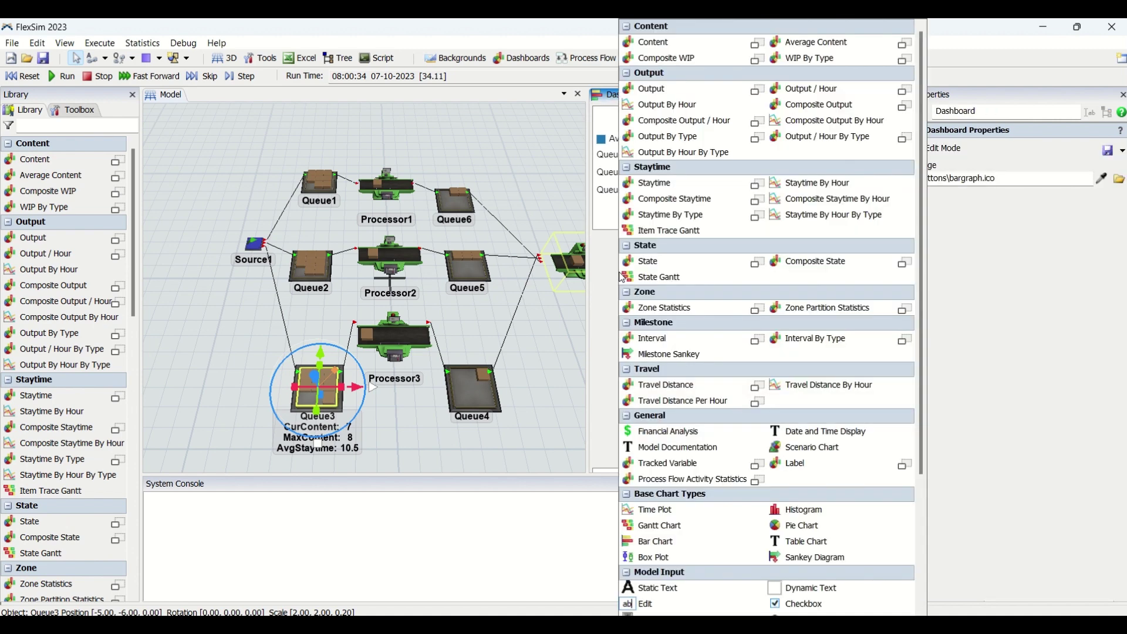
left_click(835, 44)
left_click(836, 50)
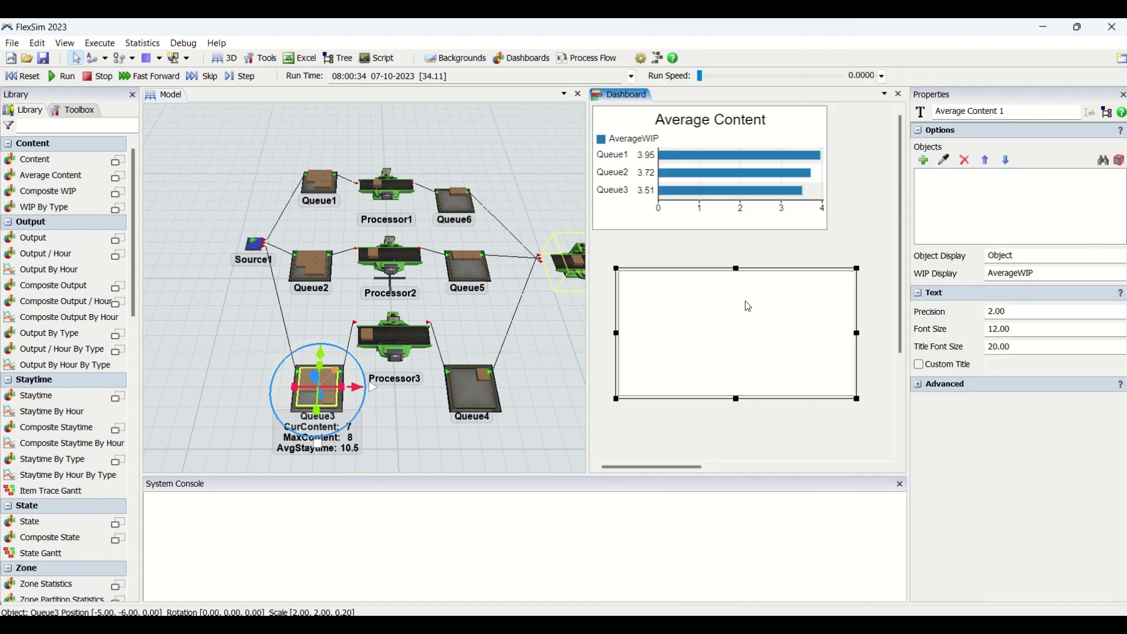
left_click_drag(670, 276, 649, 244)
Reset the model and sample Queue1 and Queue2 as the objects of the new Average Content table
left_click(21, 75)
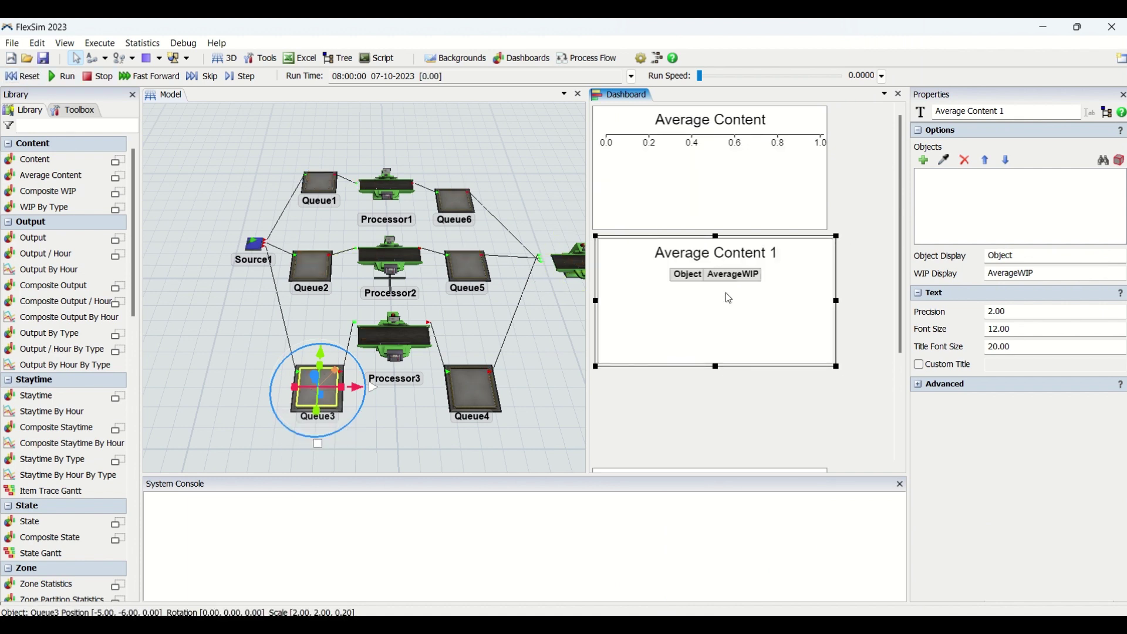
left_click(944, 159)
left_click(332, 193)
left_click(311, 267)
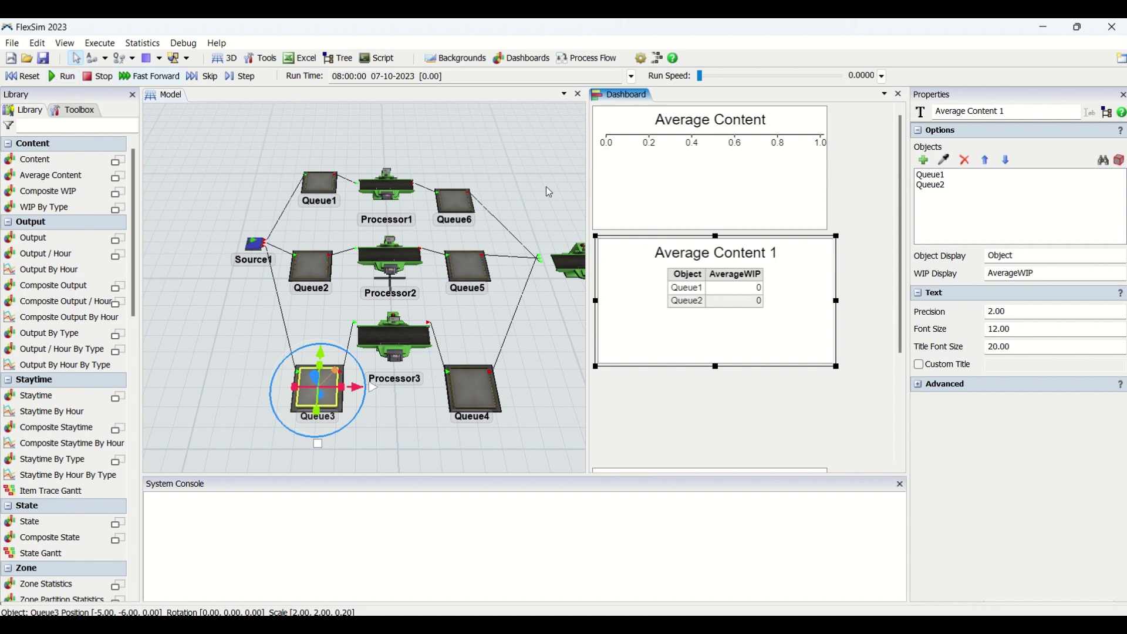
Run the model at a speed of 1.15 and check the table's Advanced settings
left_click(714, 78)
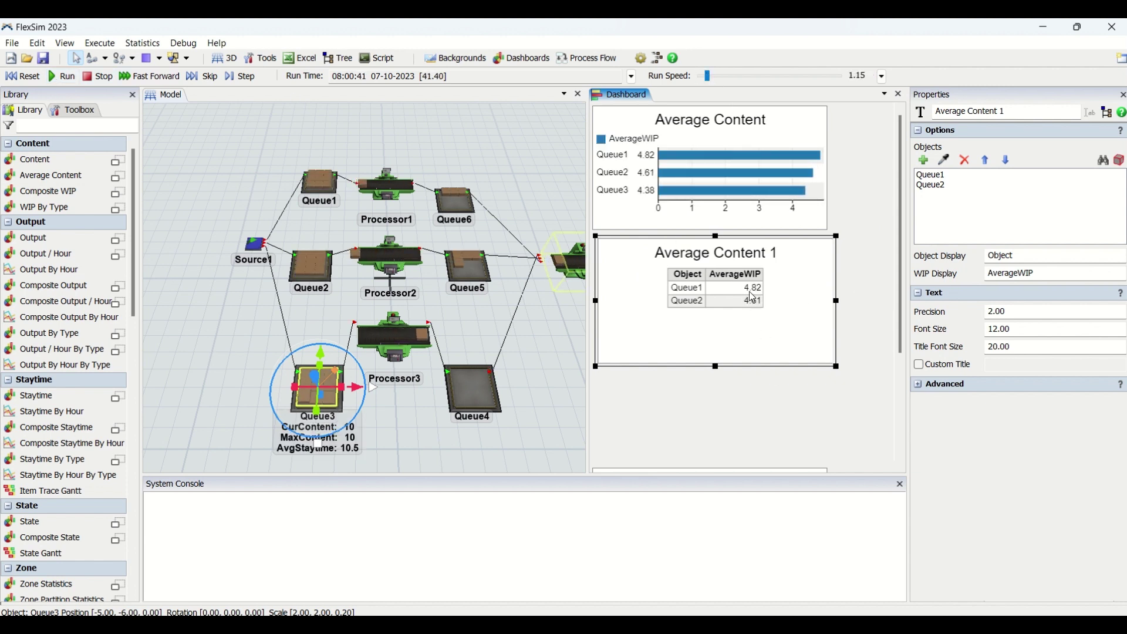
left_click(932, 385)
left_click(919, 384)
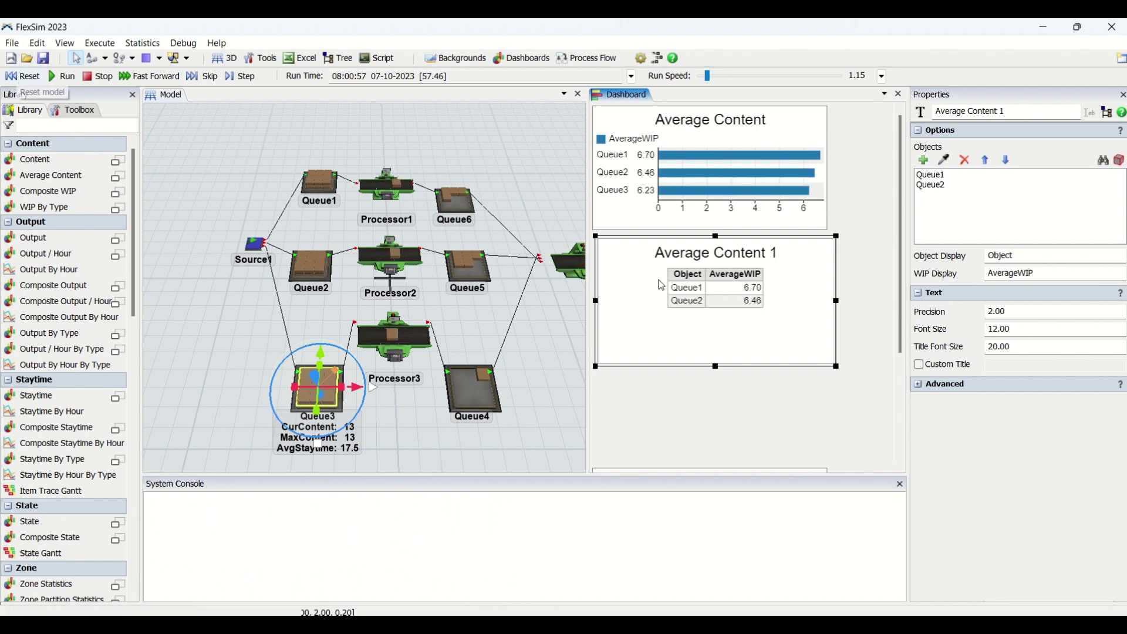
Compare the property options of the Average Content bar chart with those of the Average Content table
left_click(716, 138)
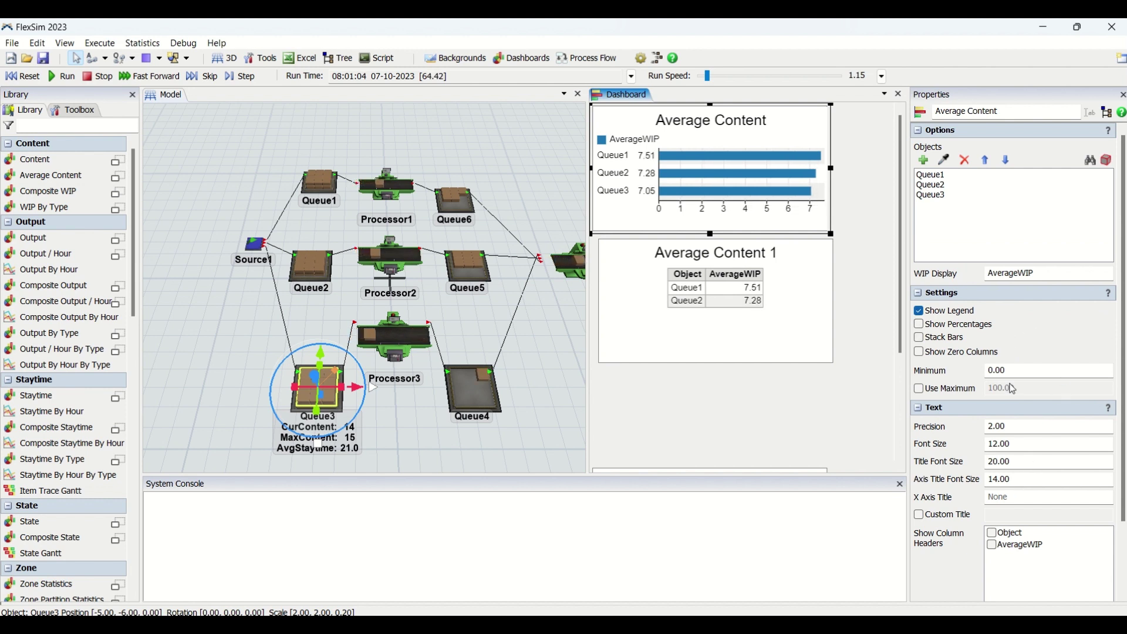
left_click(747, 347)
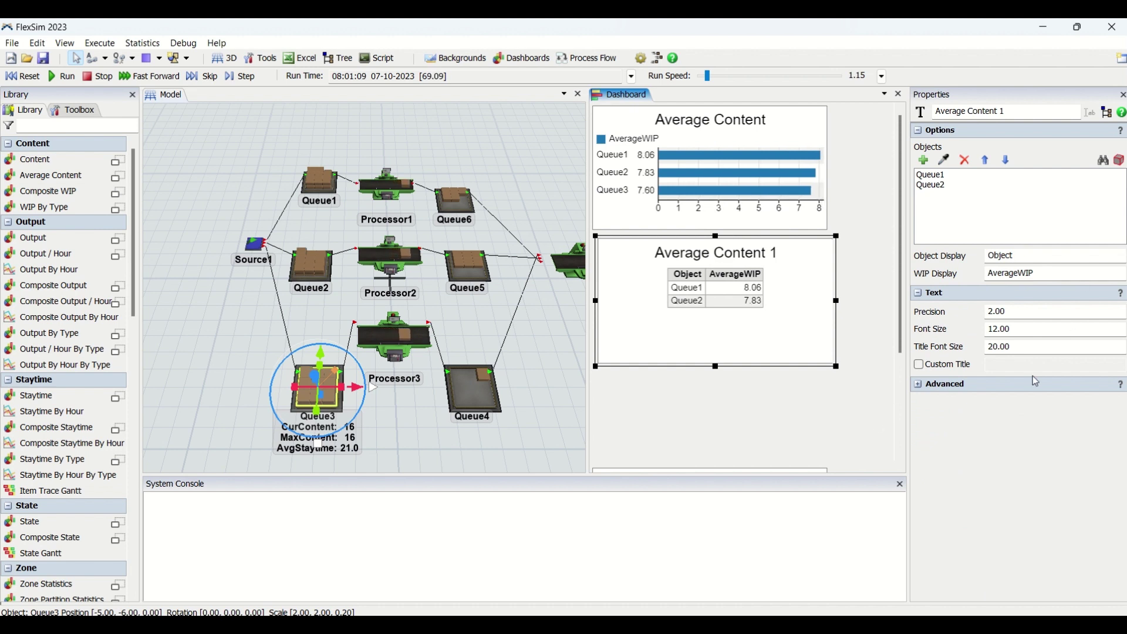
left_click(769, 219)
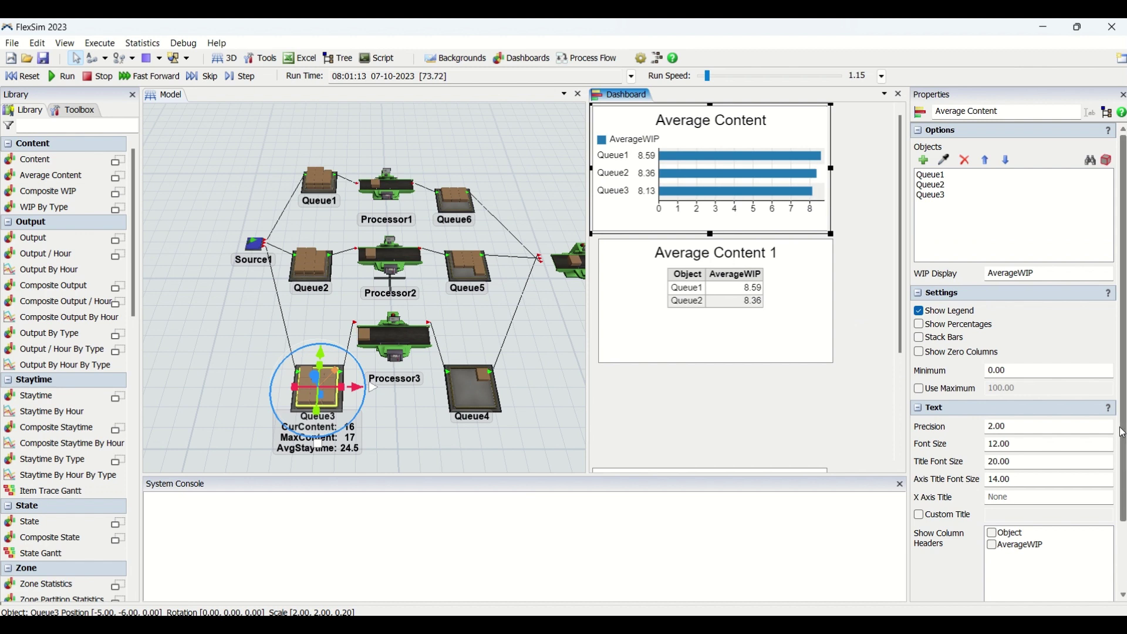
scroll(1123, 515, "down", 3)
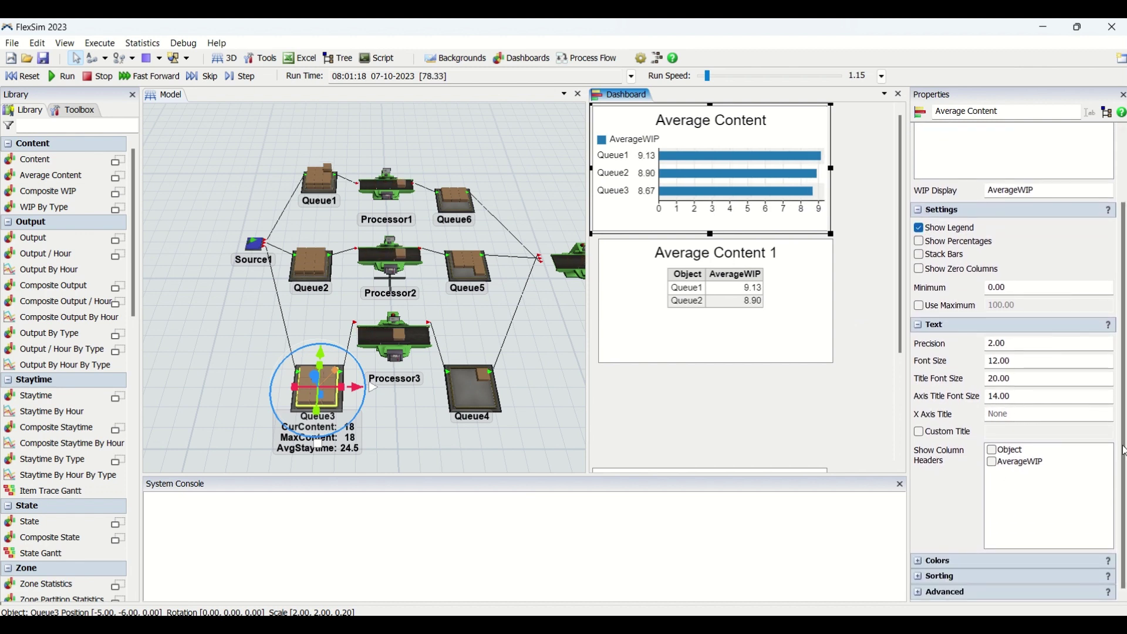
scroll(922, 506, "up", 3)
left_click(695, 350)
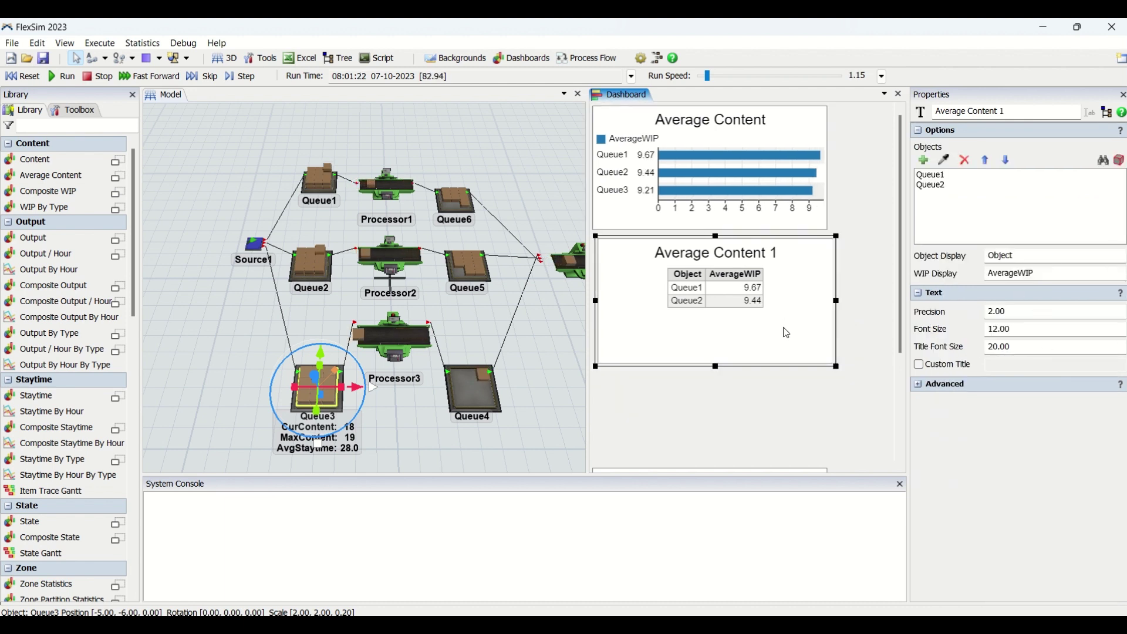
left_click(756, 422)
left_click(770, 300)
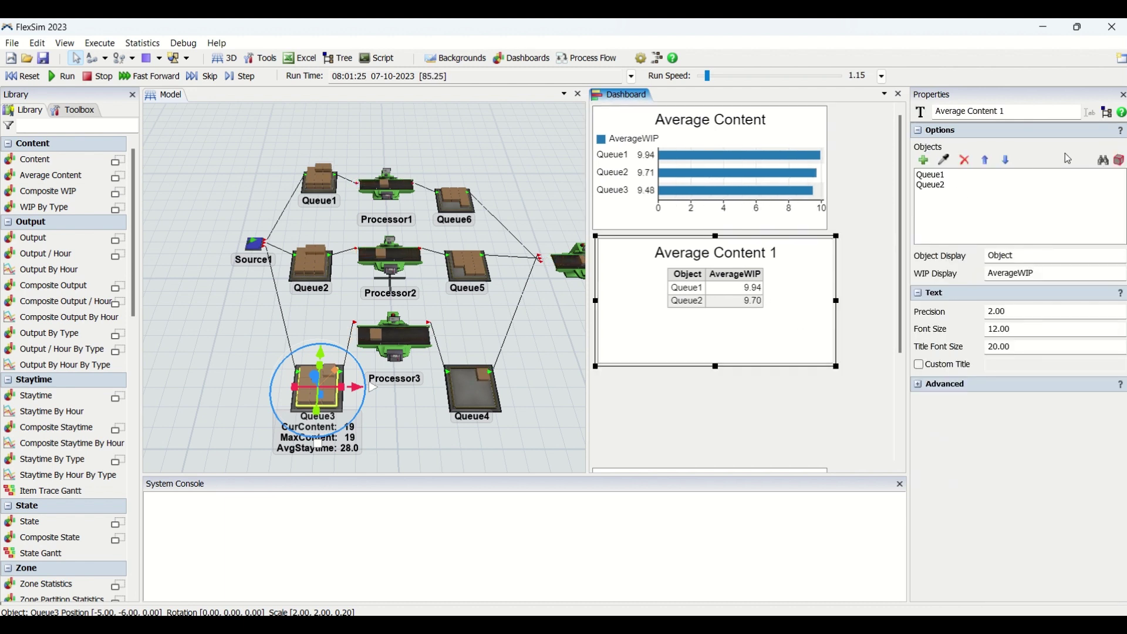
left_click(780, 172)
left_click(684, 380)
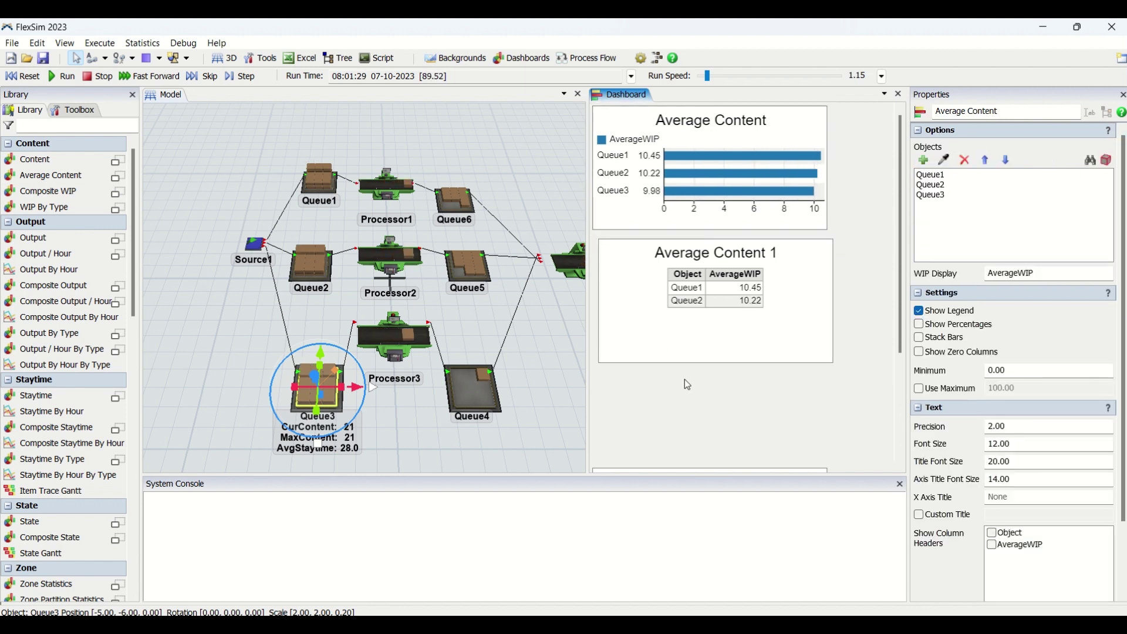
With the model reset, delete the Average Content table and move the Composite WIP chart up beneath the Average Content chart
left_click(23, 77)
left_click(718, 351)
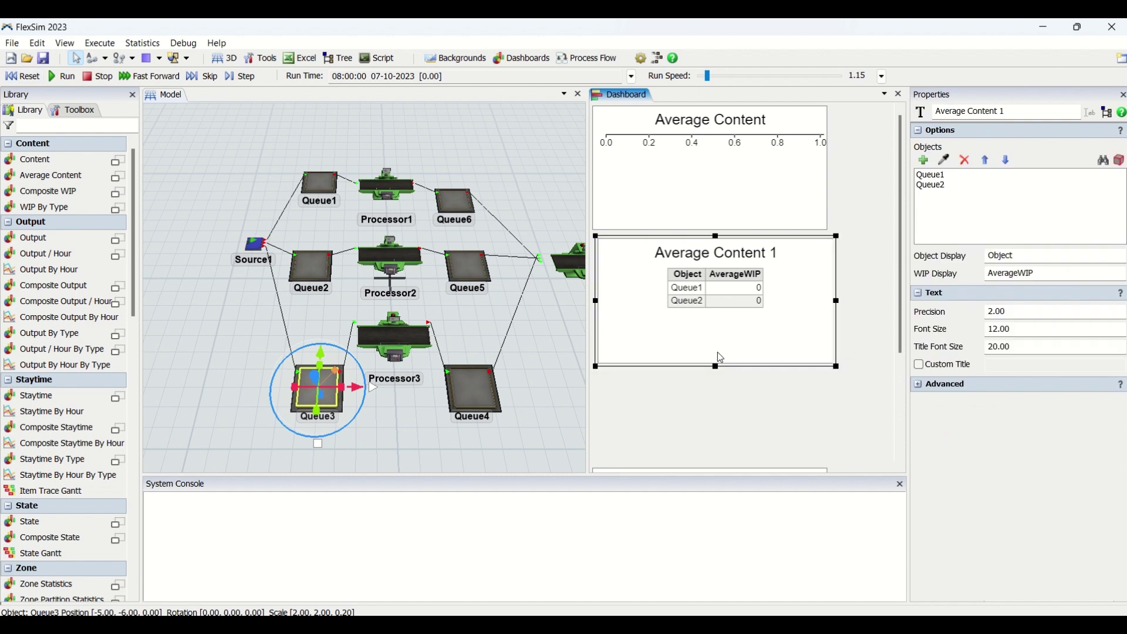
key("Delete")
left_click_drag(698, 471, 682, 242)
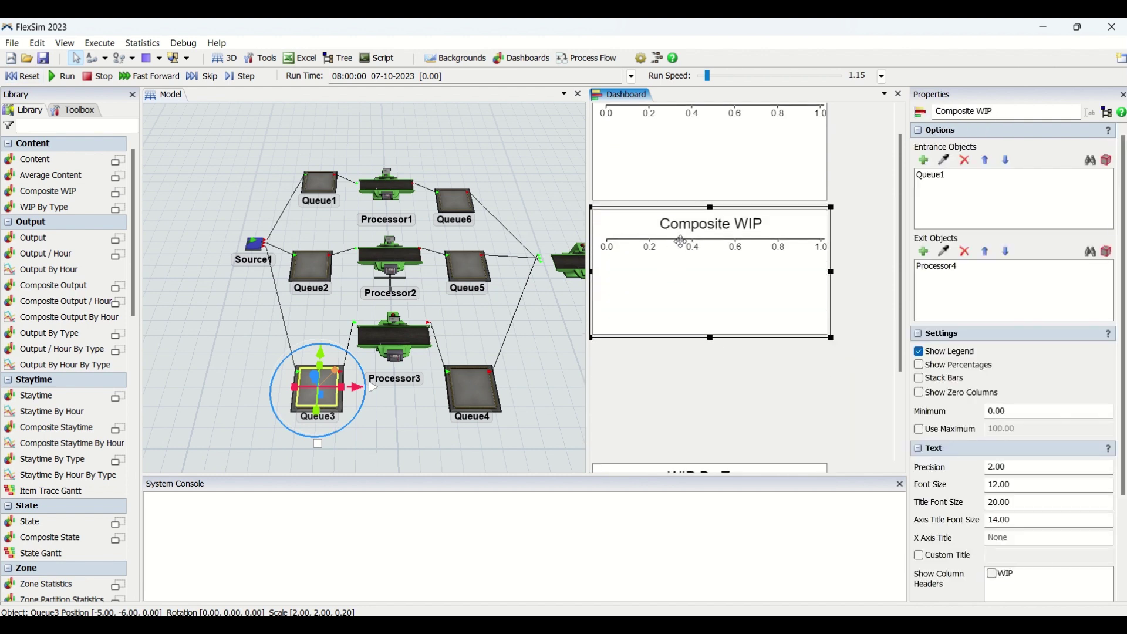
Check which chart types are offered for Composite WIP, then return to the existing Composite WIP chart
double_click(643, 377)
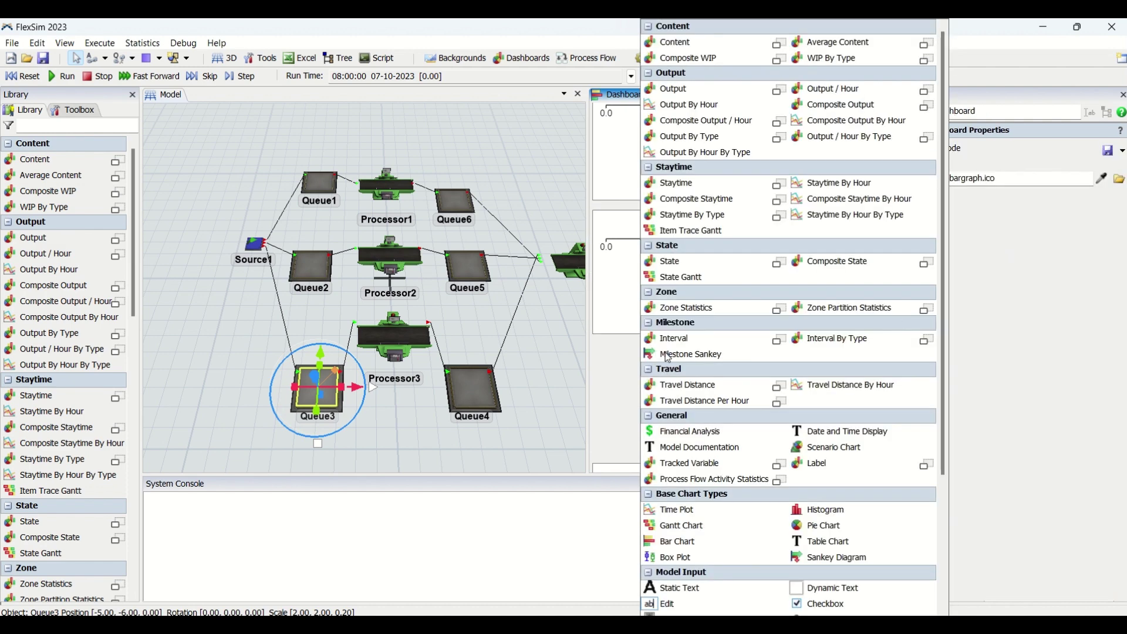
left_click(727, 61)
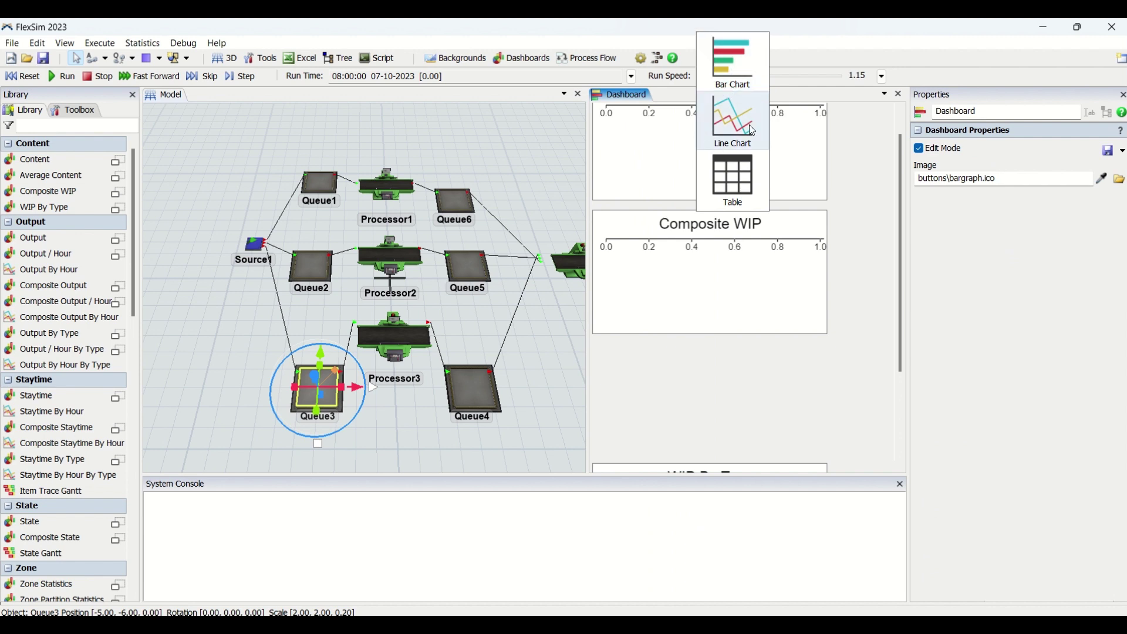
left_click(720, 287)
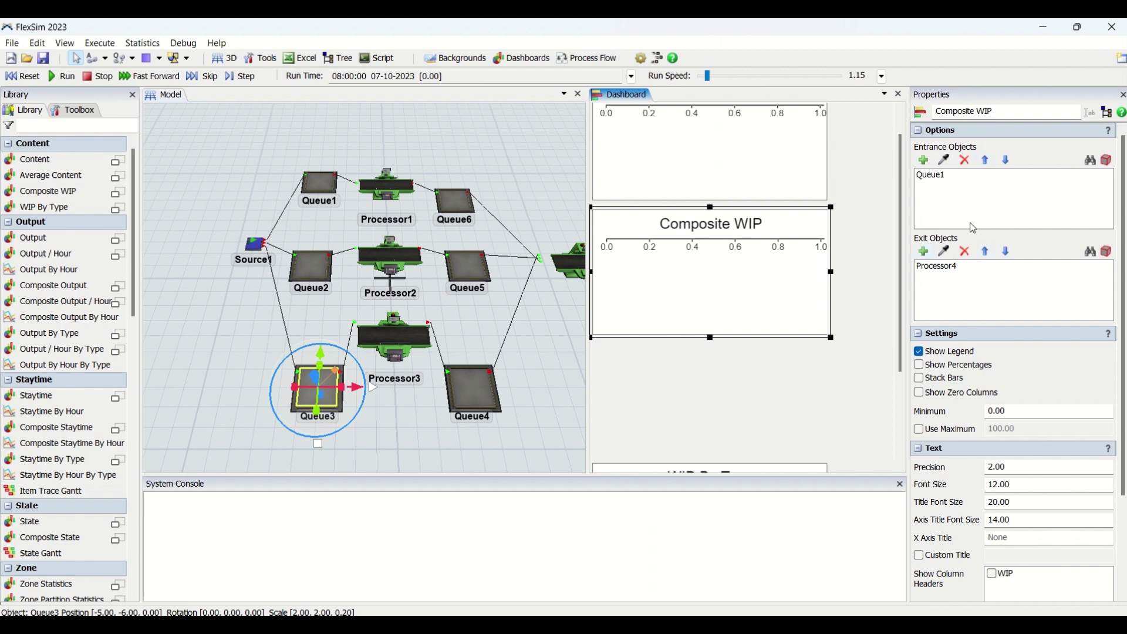
Replace Processor4 with Queue6 as the exit object of the Composite WIP chart
left_click(947, 271)
left_click(970, 253)
left_click(946, 252)
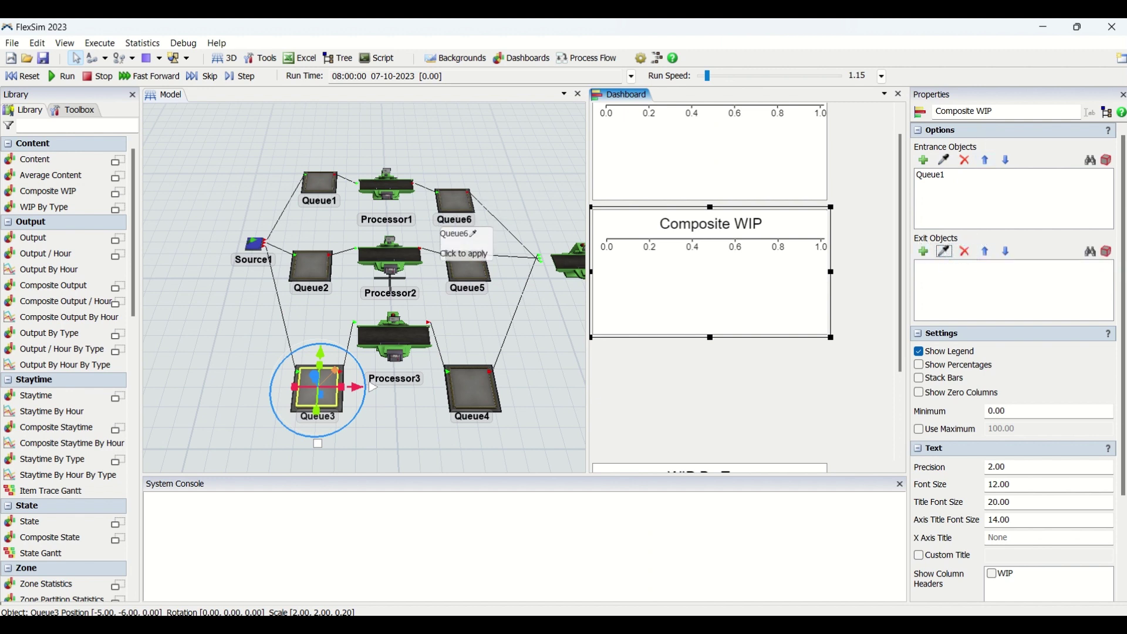
left_click(462, 205)
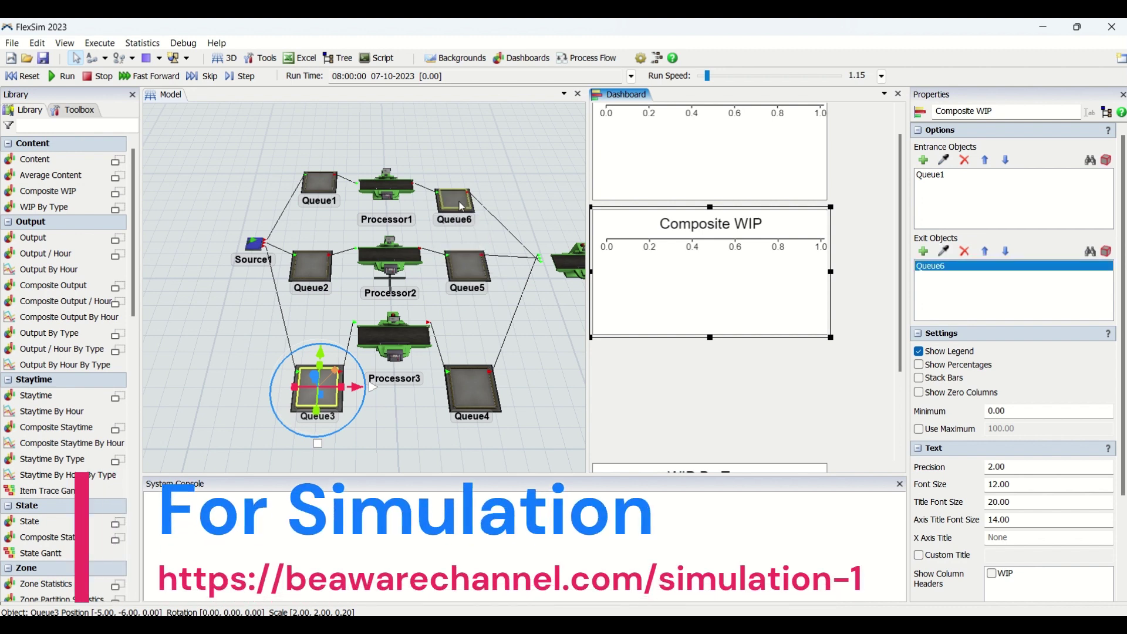
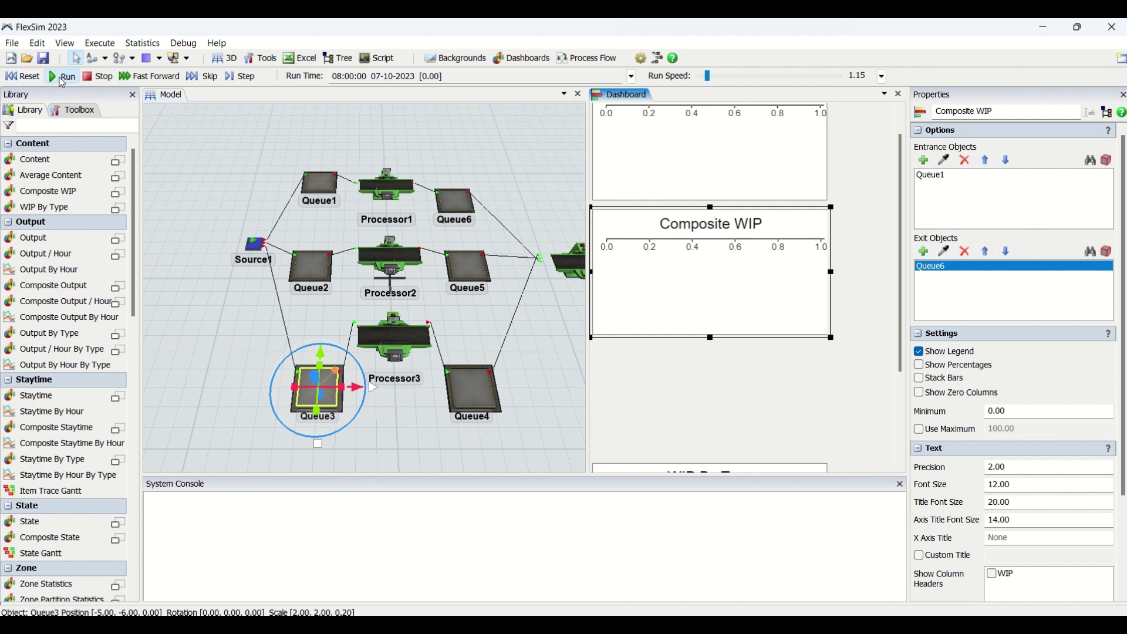
Run the model with the Composite WIP chart in view, and hold the simulation by lowering the run speed to 0
left_click(62, 78)
left_click(777, 409)
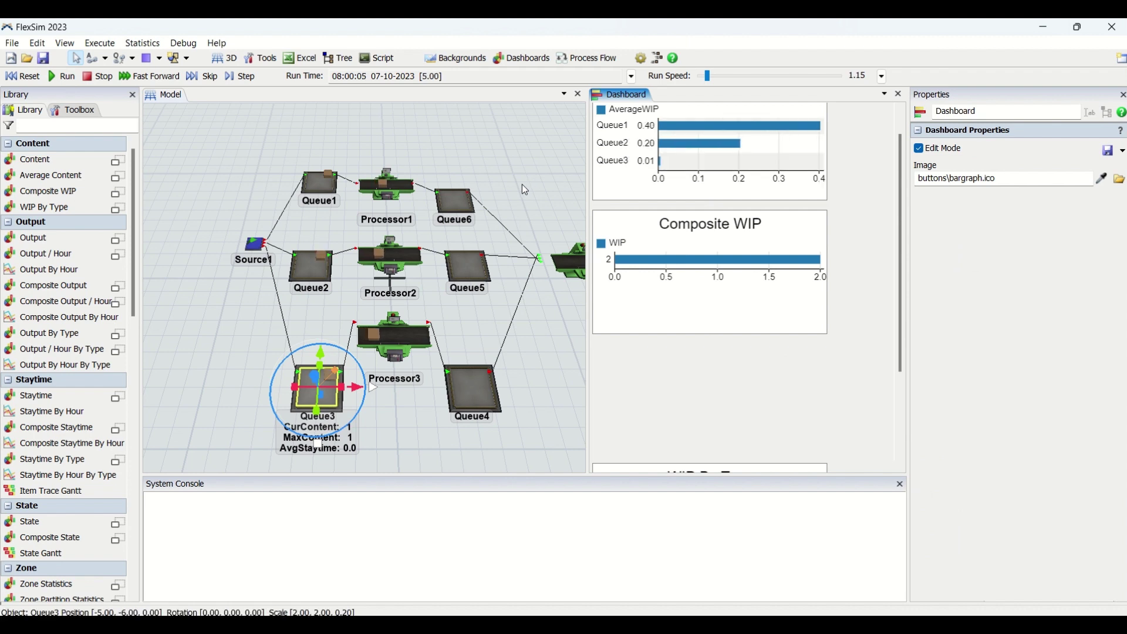
left_click(660, 242)
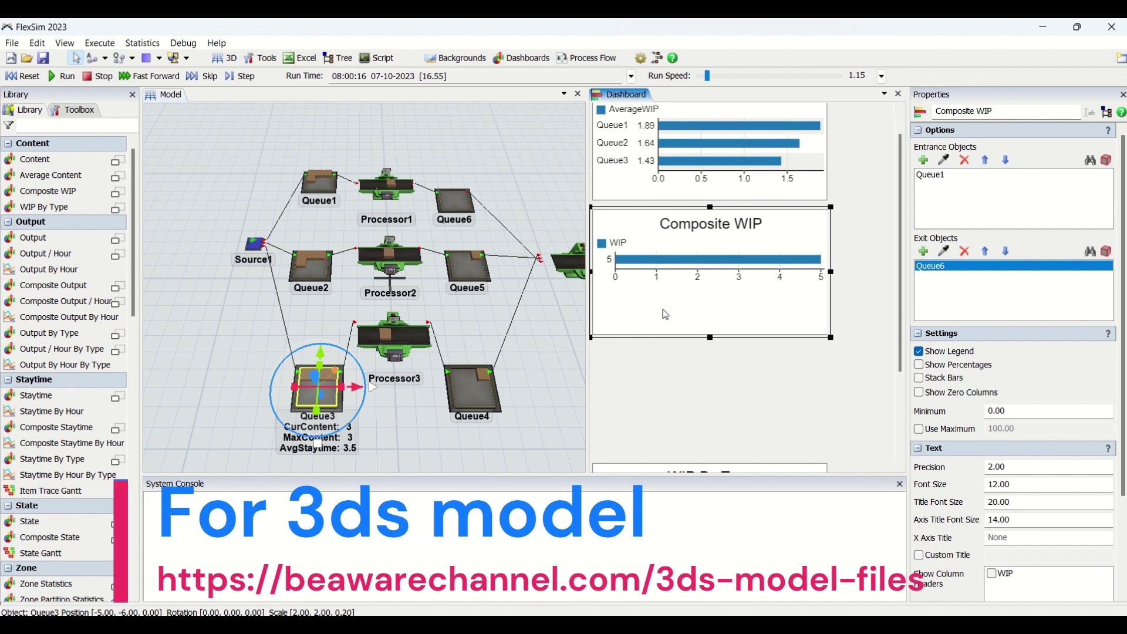
left_click_drag(708, 75, 677, 85)
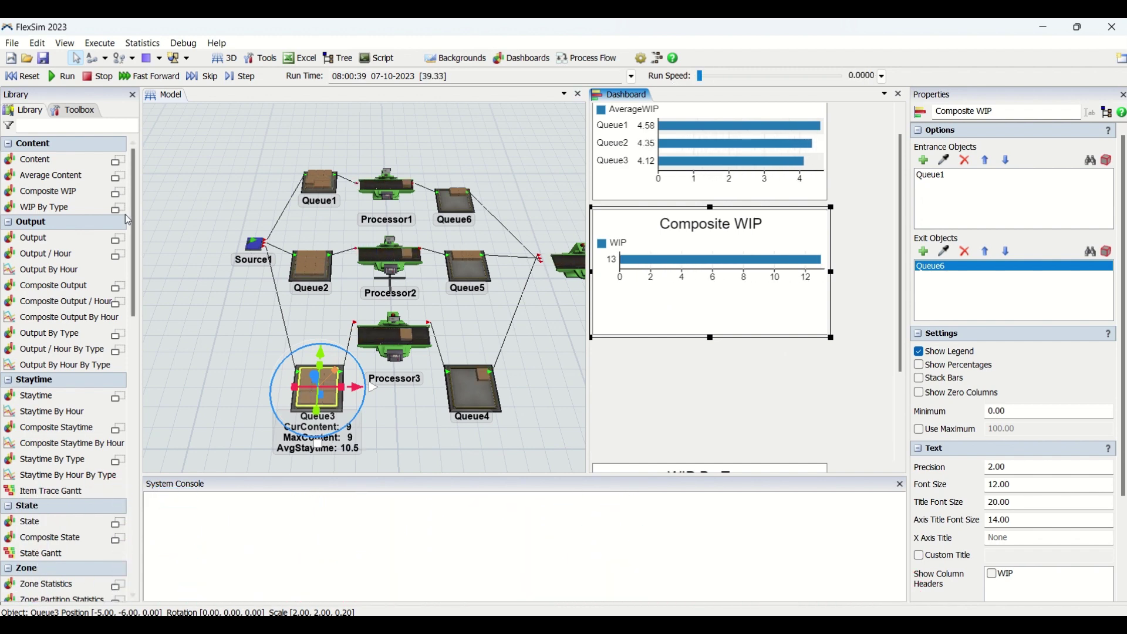
Compare the Composite WIP chart with the current content of Queue1, Processor1 and Queue6 in the model
scroll(414, 212, "up", 3)
left_click(434, 286)
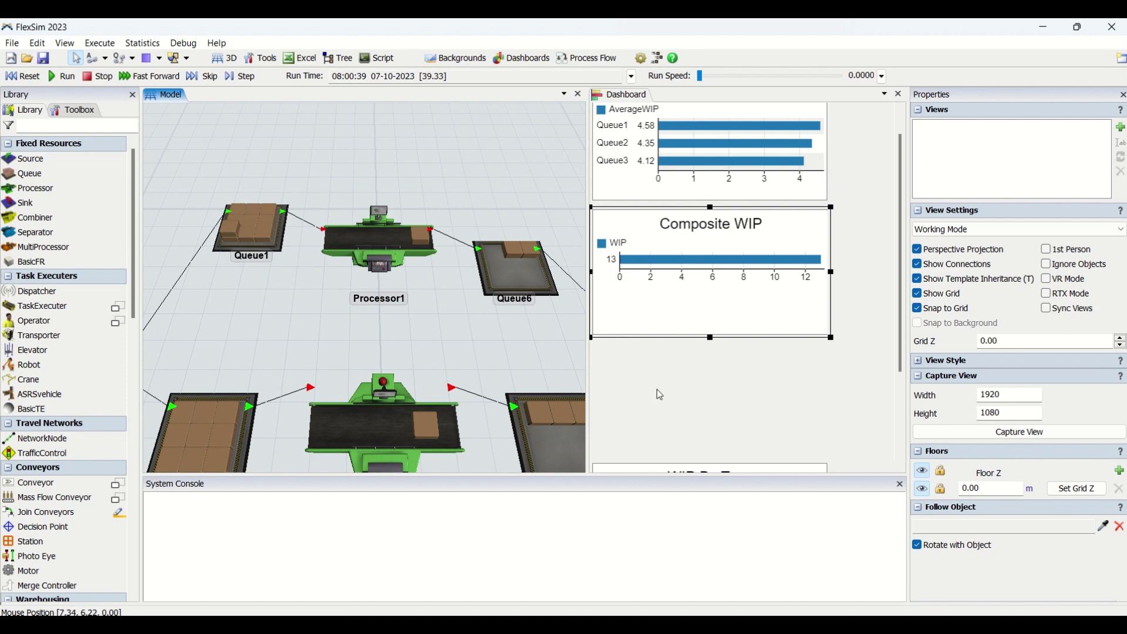
left_click(644, 324)
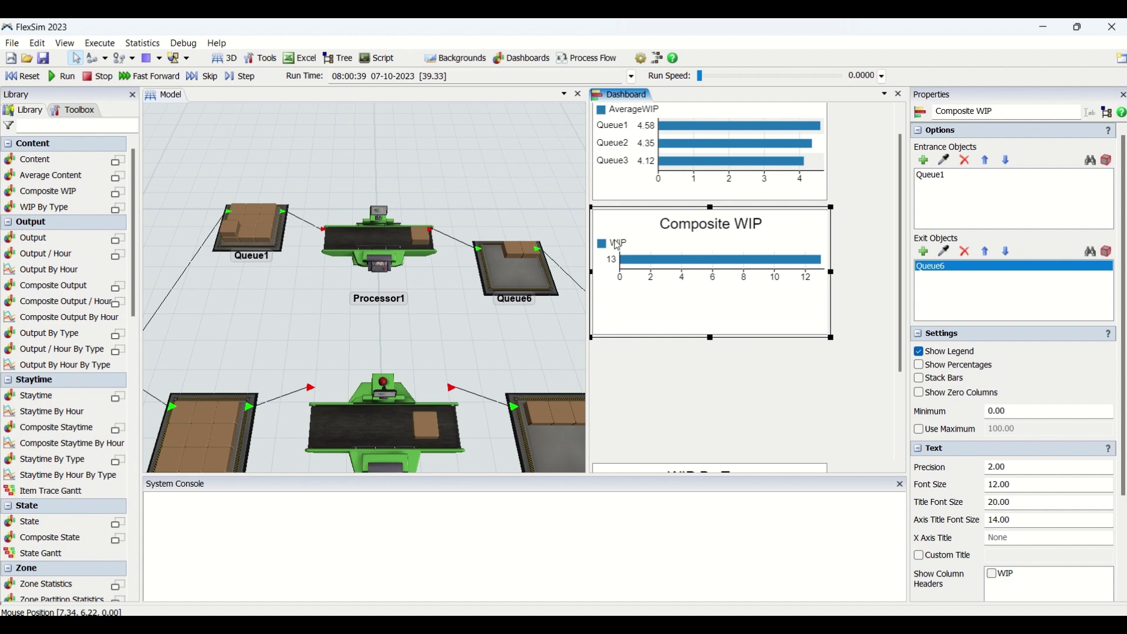
left_click(279, 257)
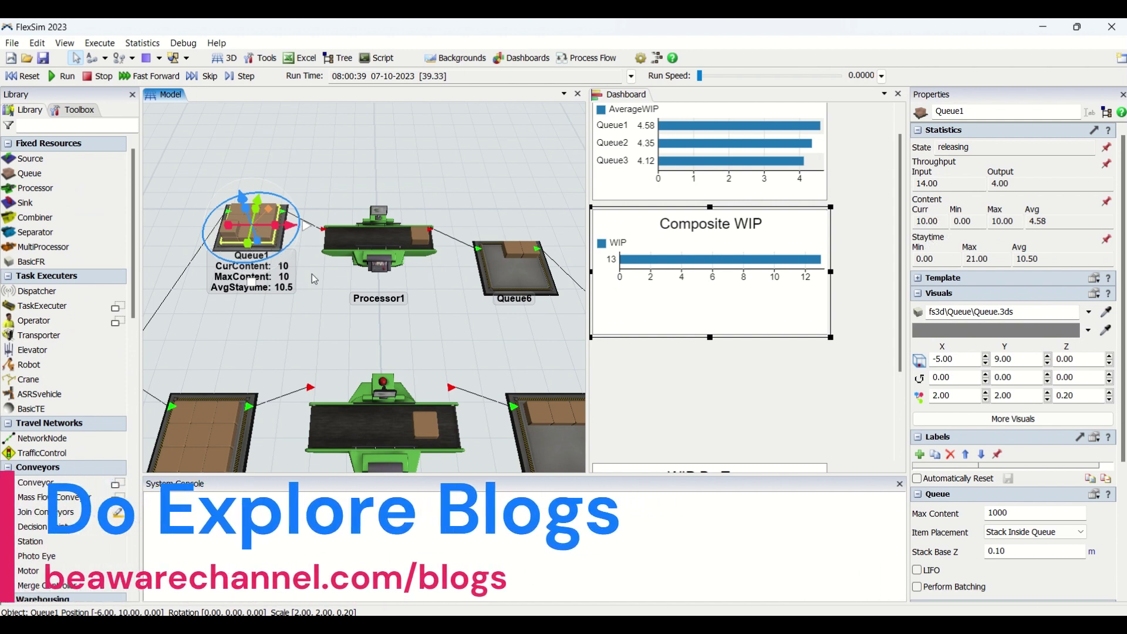
left_click(521, 283)
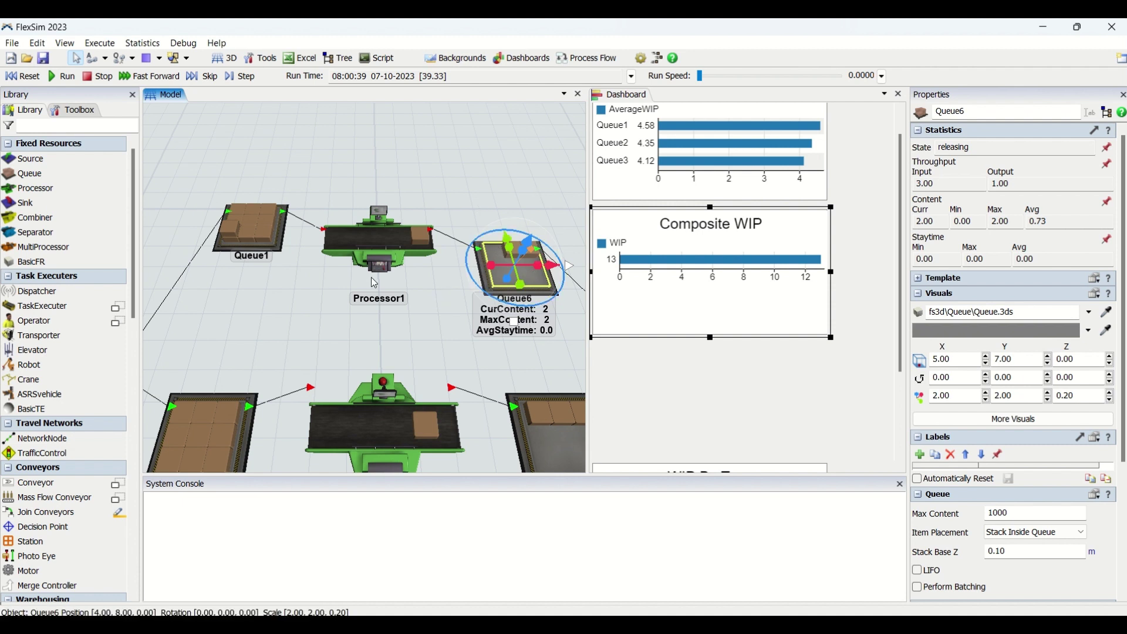
left_click(368, 253)
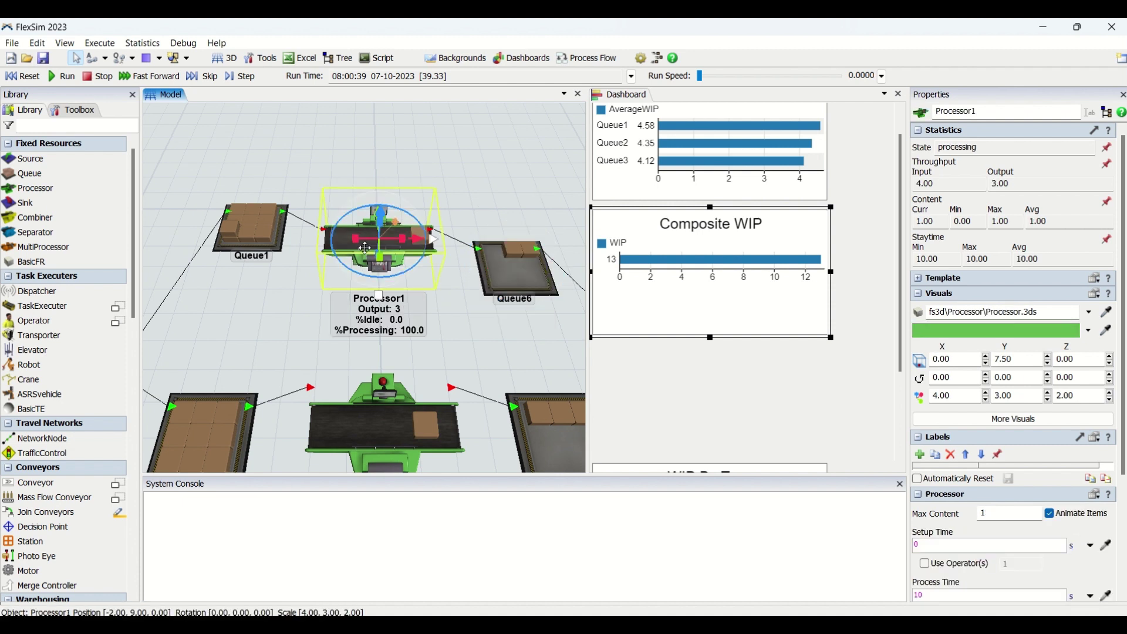
left_click(471, 310)
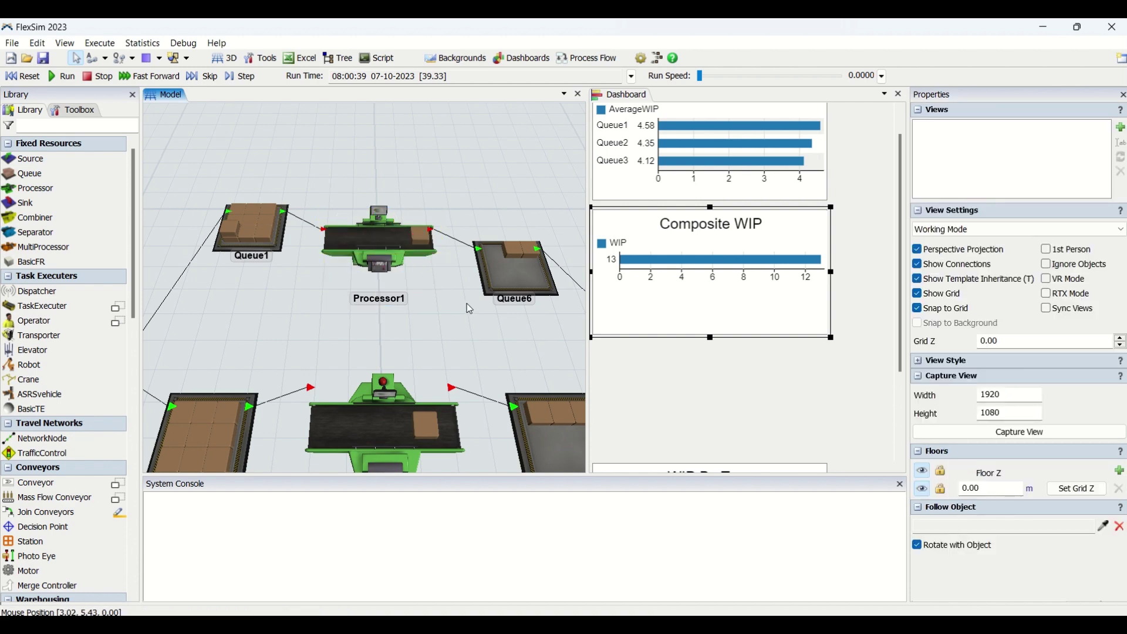
scroll(462, 317, "up", 3)
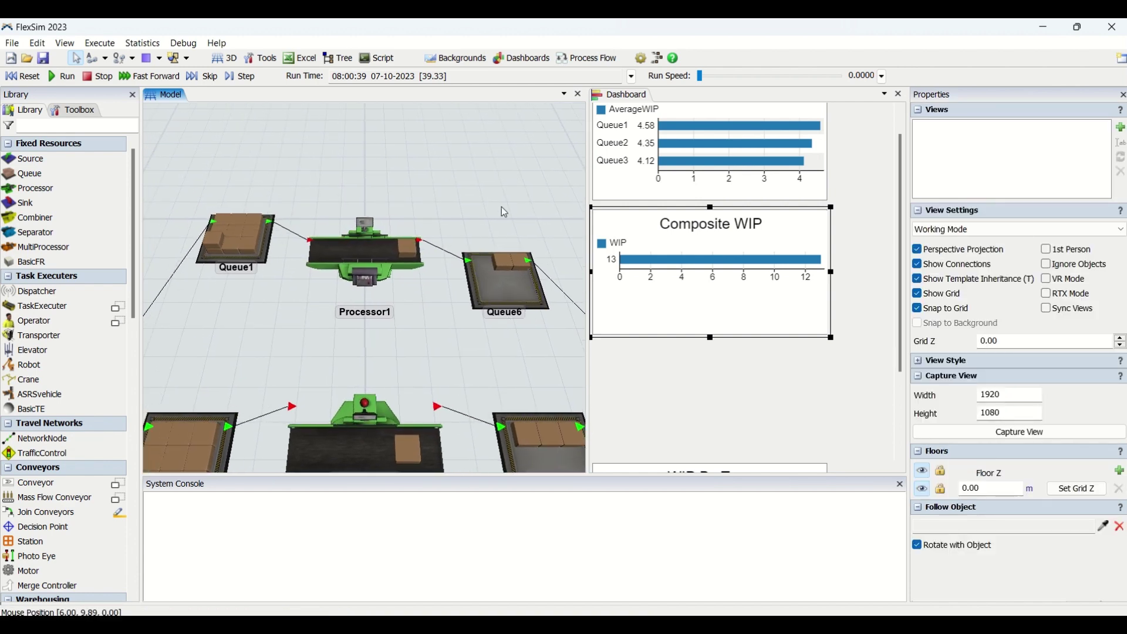
left_click(706, 300)
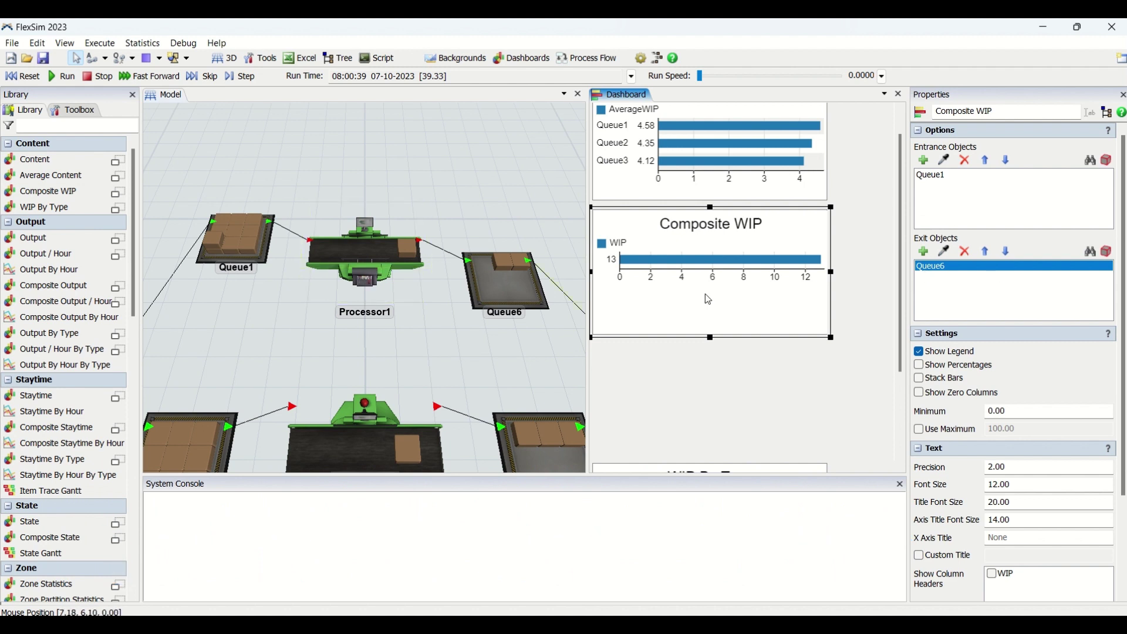
left_click(654, 359)
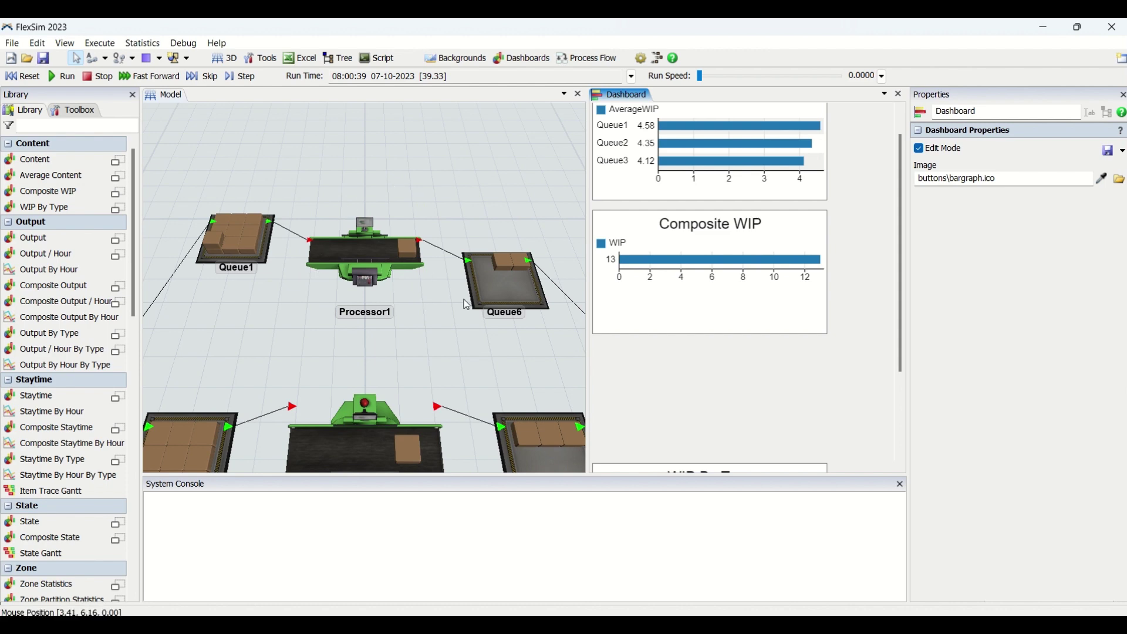
left_click(707, 296)
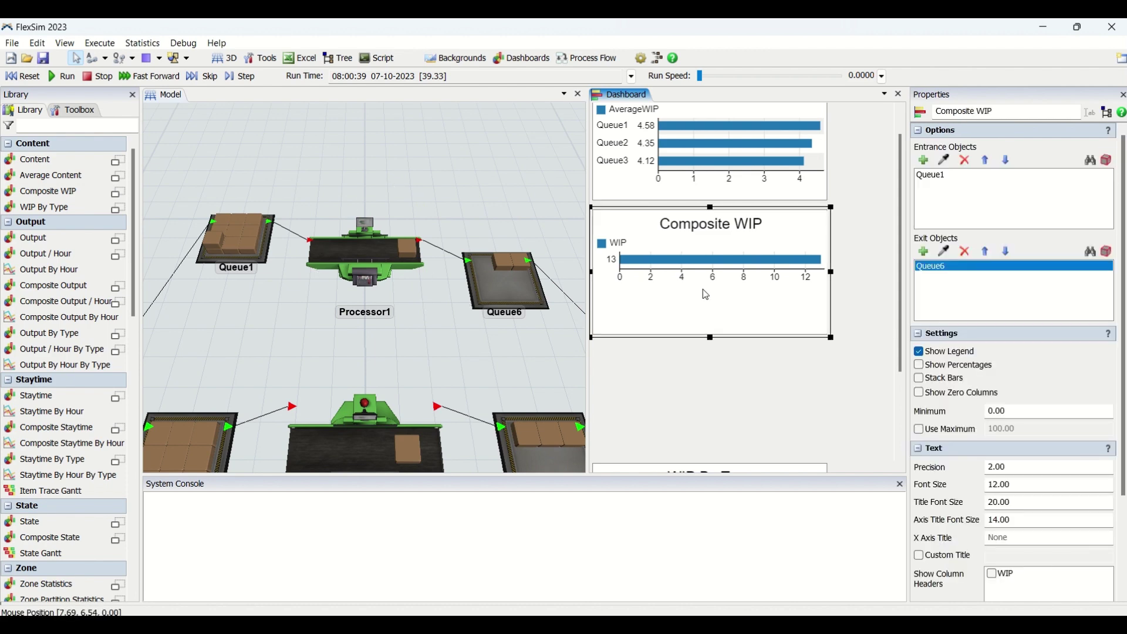
Add a Composite WIP line chart to the dashboard beneath the Composite WIP bar chart
right_click(637, 376)
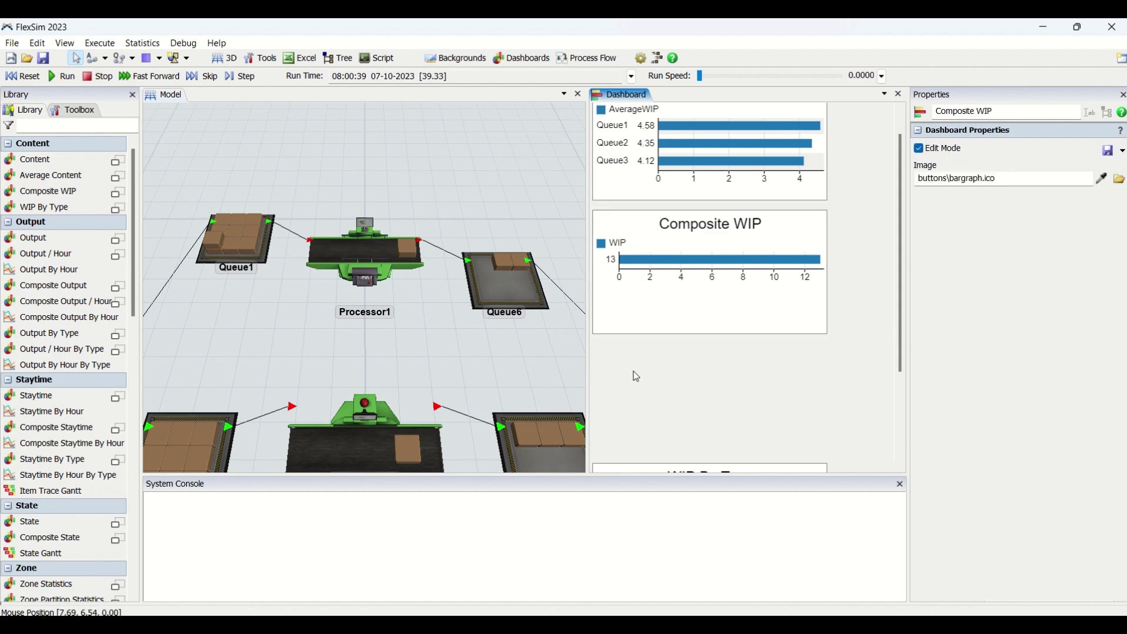
left_click(769, 59)
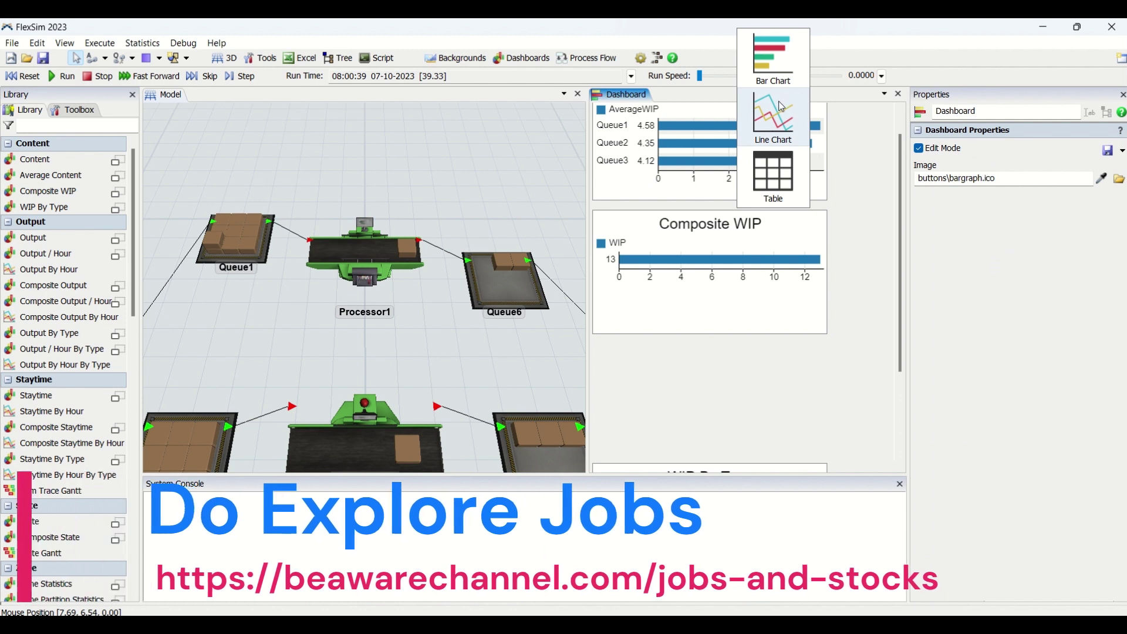
left_click(763, 181)
left_click(712, 361)
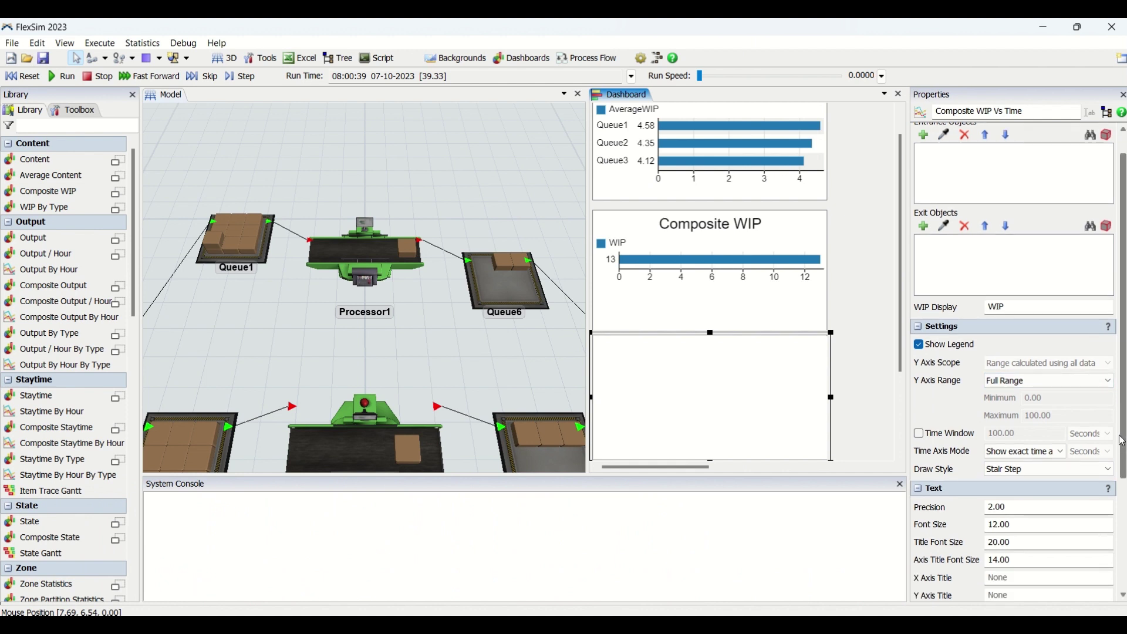
Reset the model and sample Queue1 as the entrance object and Queue6 as the exit object of the Composite WIP Vs Time chart
left_click(30, 79)
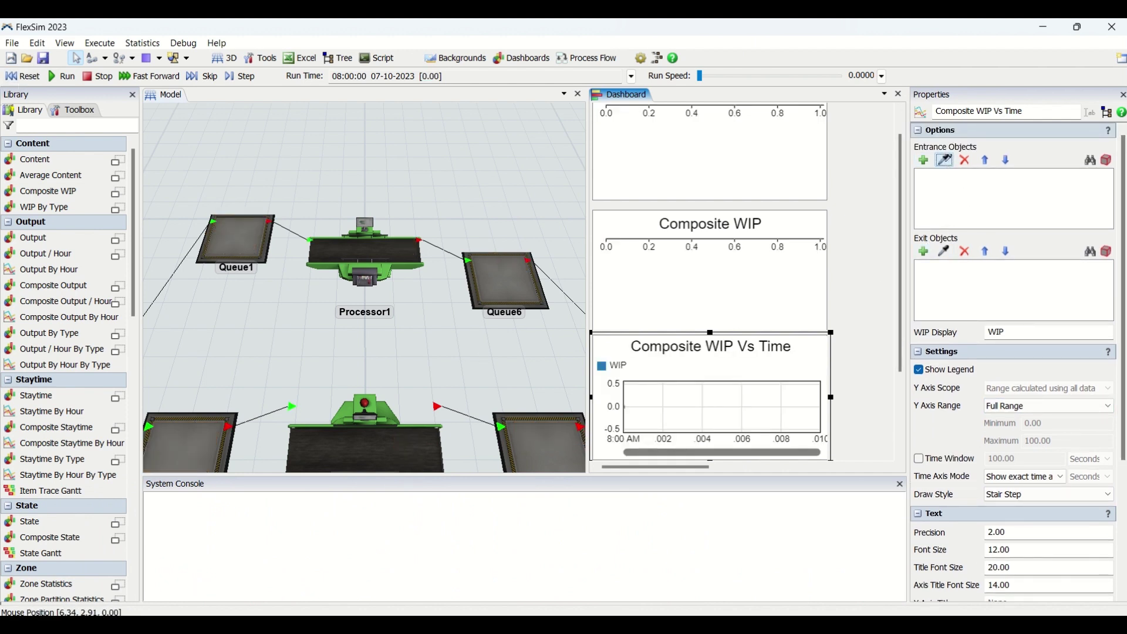
left_click(235, 240)
left_click(944, 251)
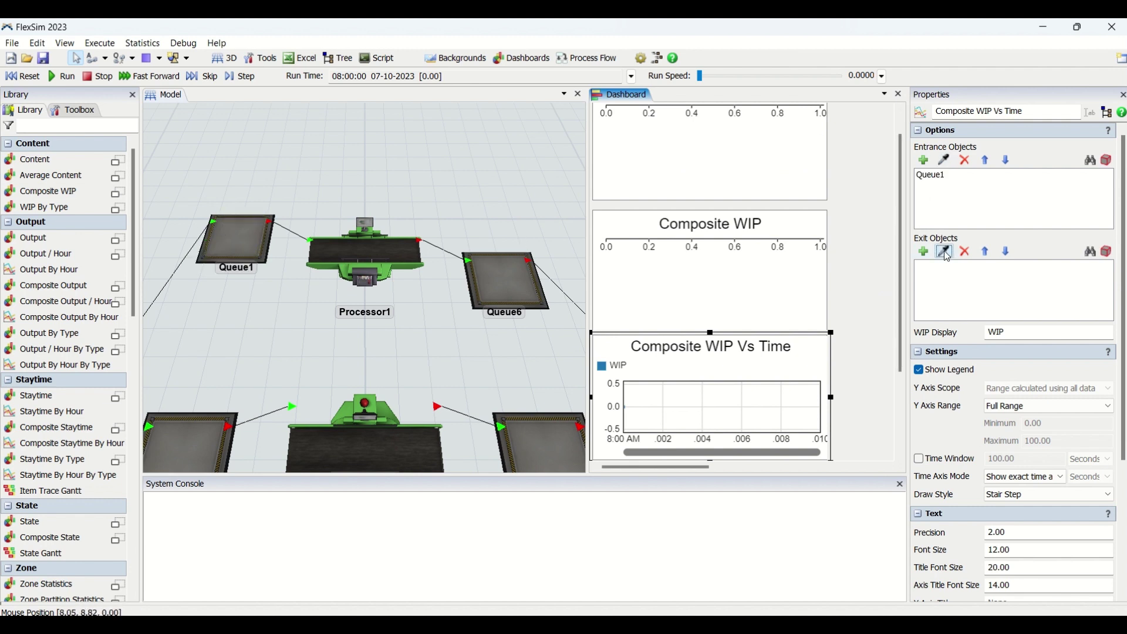
left_click(515, 267)
Reset and run the model at a speed of 2.65, comparing the Composite WIP Vs Time chart with the Composite WIP bar chart
left_click(23, 82)
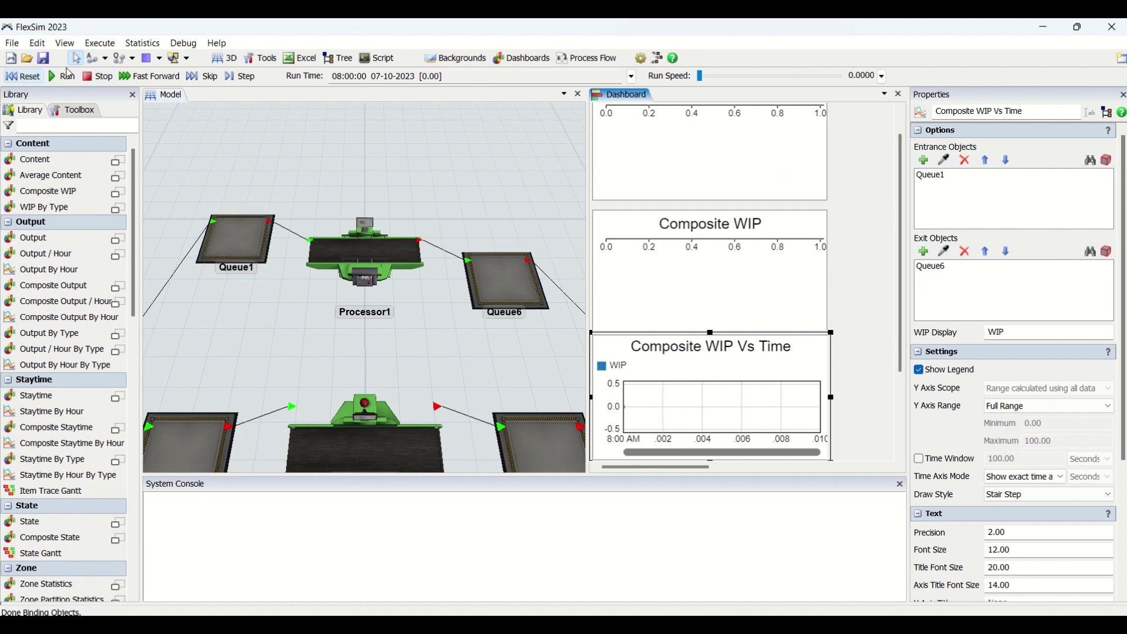
left_click_drag(699, 84, 712, 83)
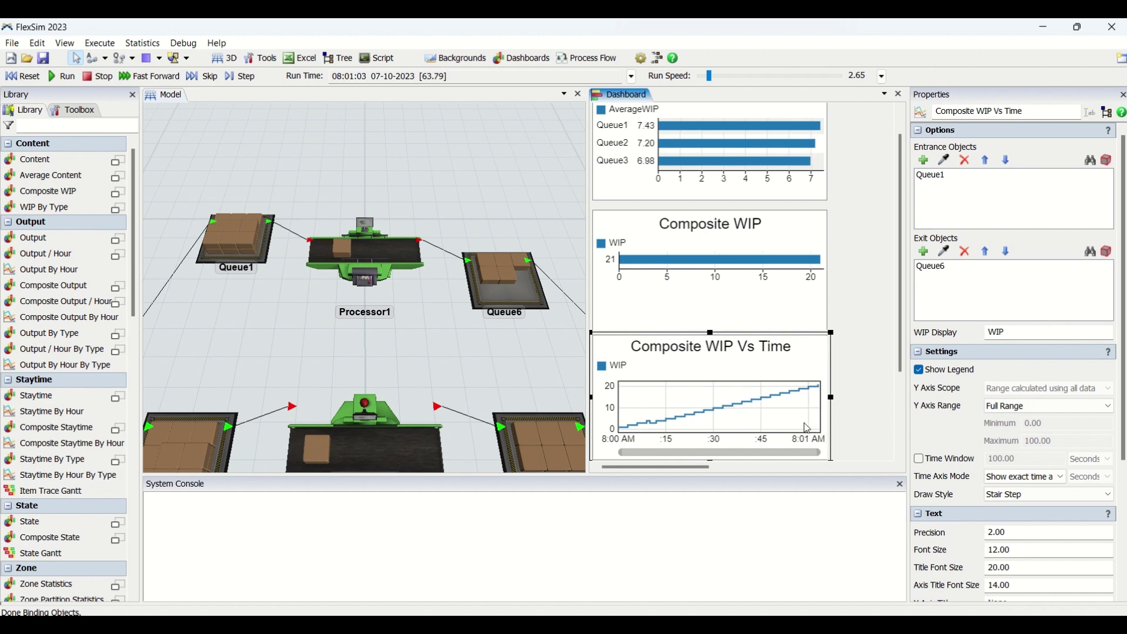
double_click(848, 362)
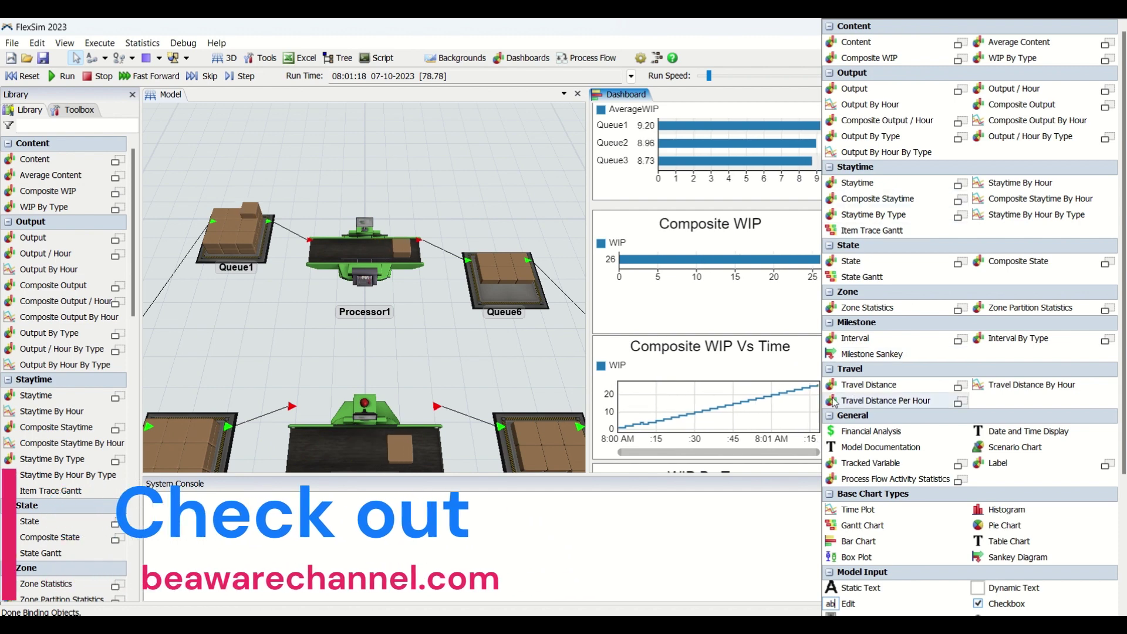
left_click(774, 361)
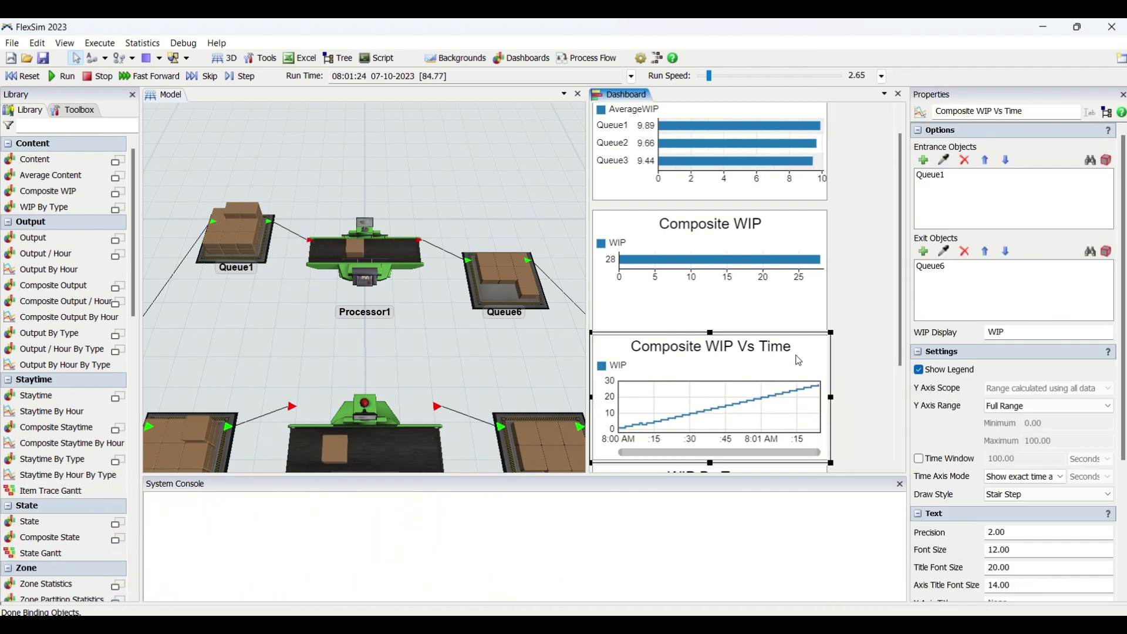
left_click(737, 296)
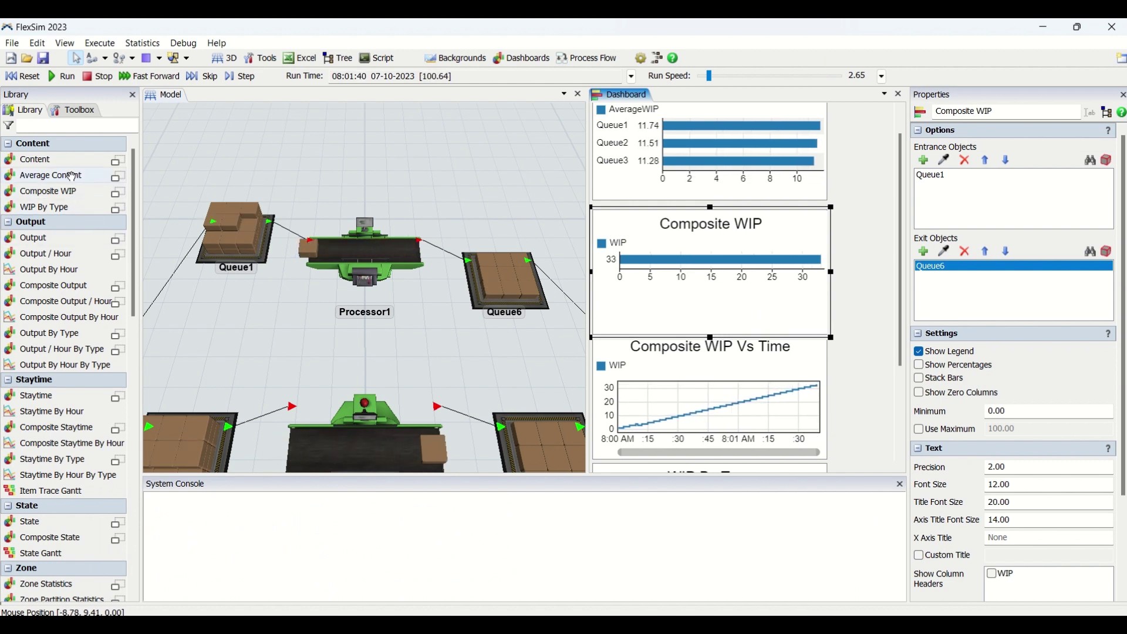
With the model reset, delete the Composite WIP Vs Time chart and move the WIP By Type chart up beneath Composite WIP
left_click(24, 76)
left_click(791, 373)
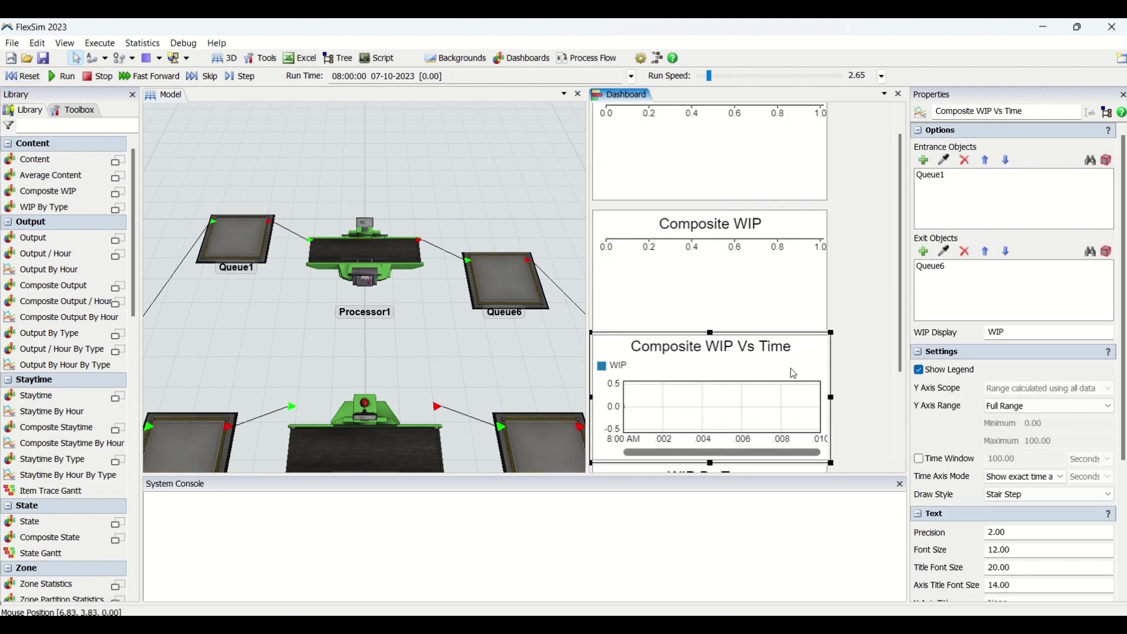
key("Delete")
left_click_drag(792, 473, 785, 349)
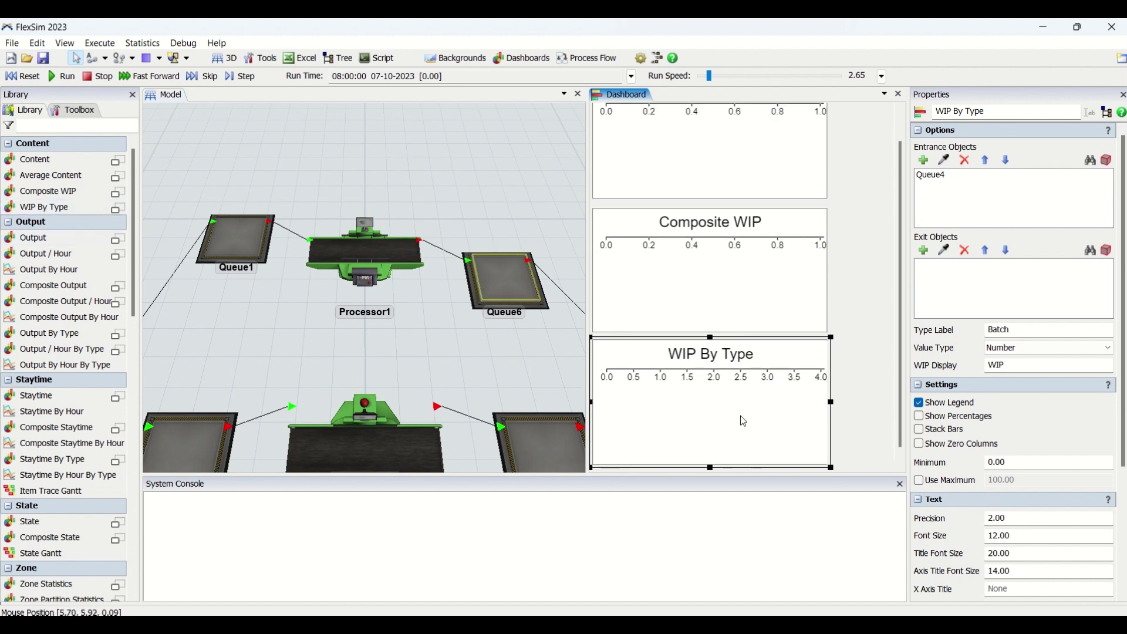
Open the code of Queue3's On Exit Set Label trigger to examine the label name and value it assigns
left_click(403, 347)
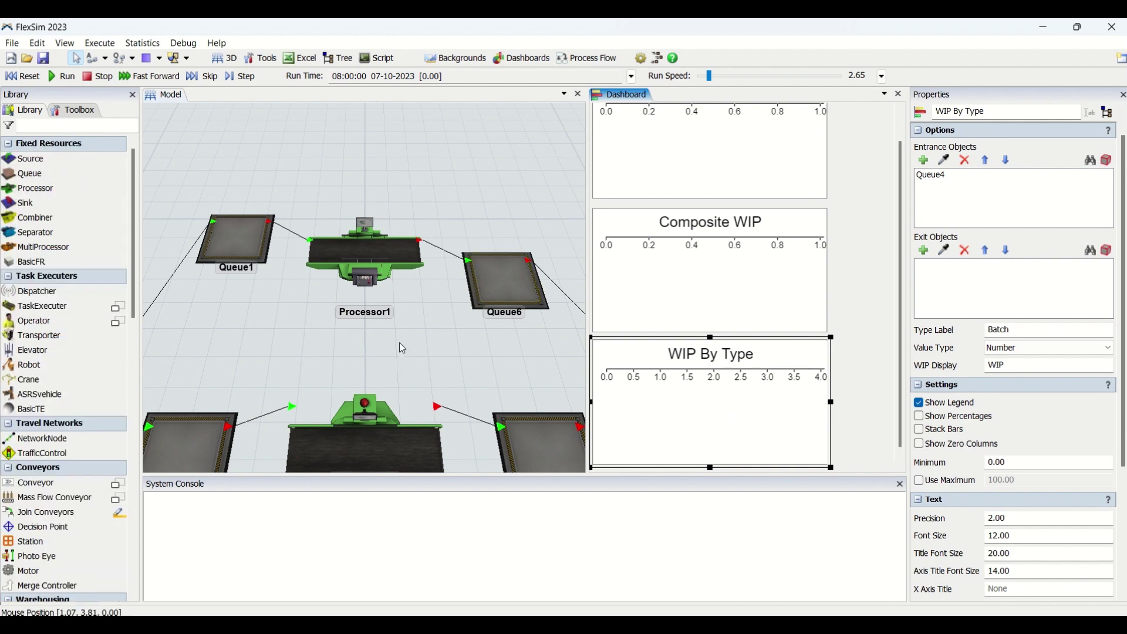
left_click_drag(402, 347, 440, 143)
left_click(299, 364)
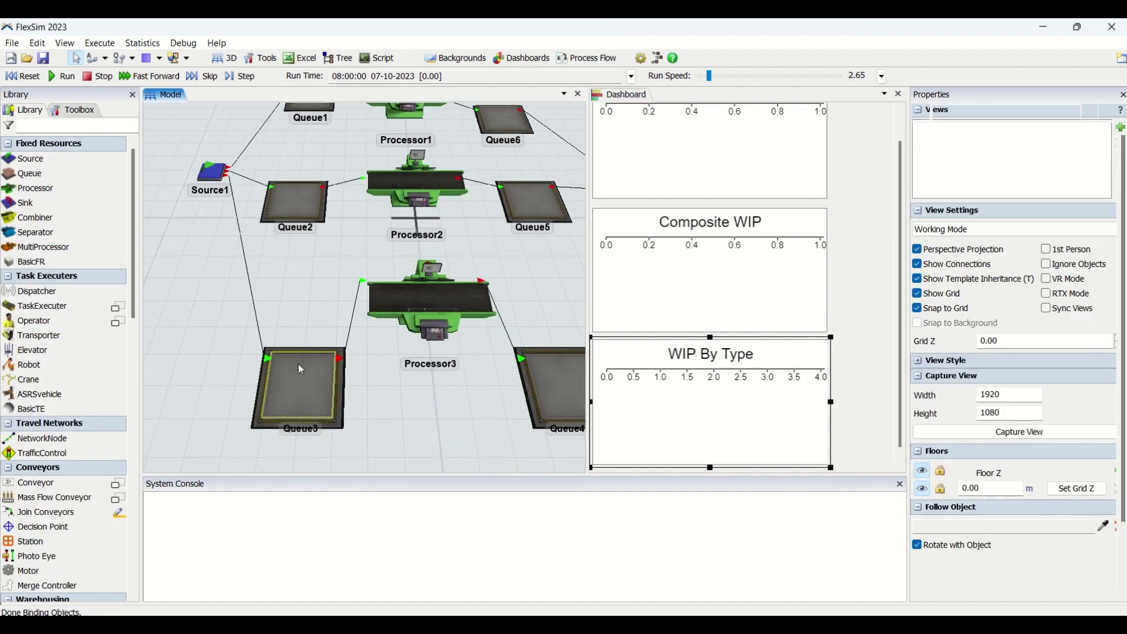
scroll(1091, 595, "down", 3)
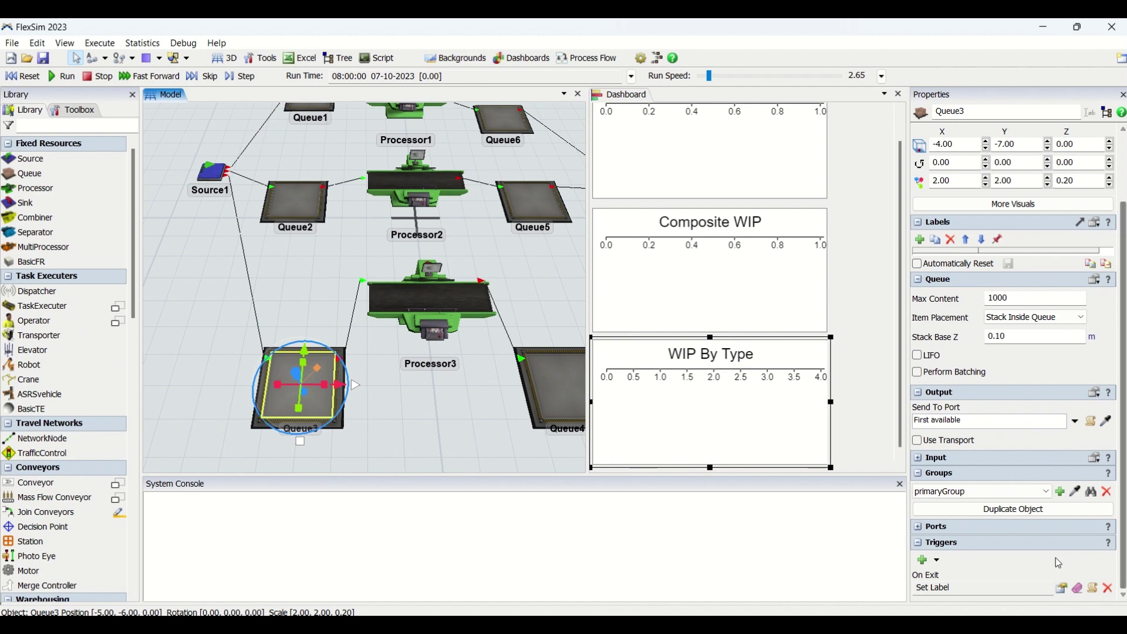
left_click(1096, 590)
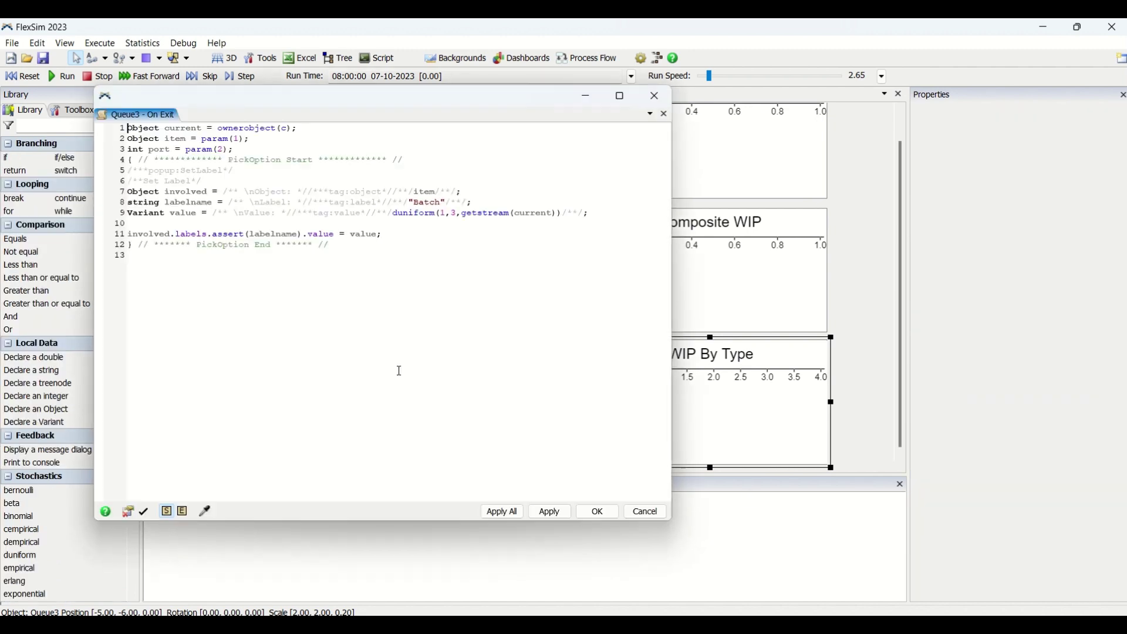
Close the Queue3 trigger code and select Queue2 to check its On Exit Set Label trigger
left_click(598, 512)
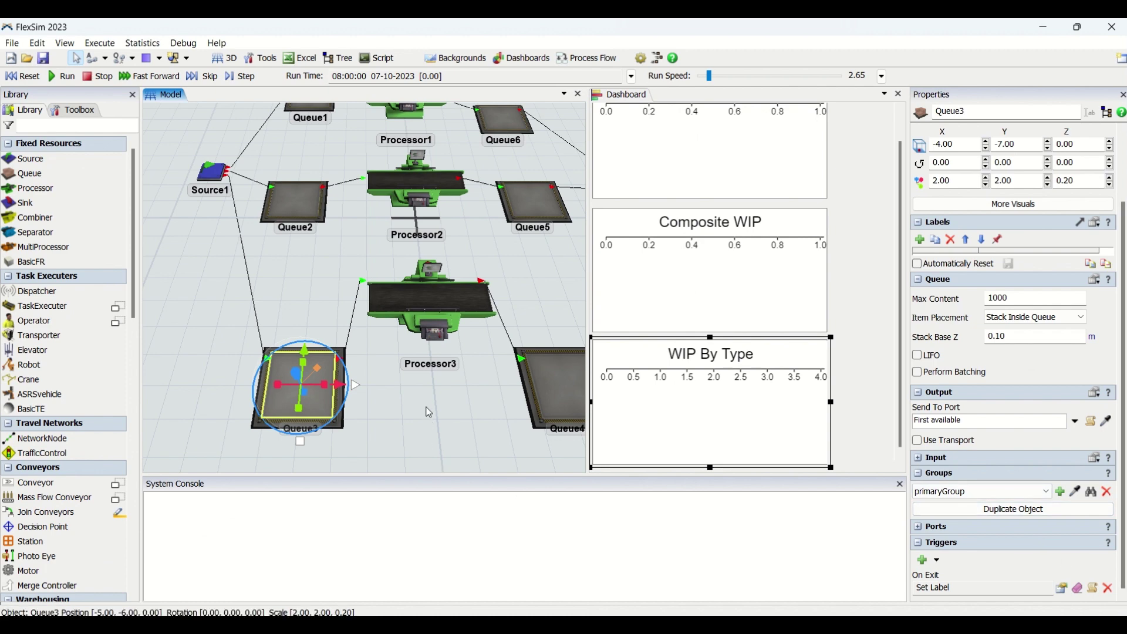
left_click(429, 412)
left_click(320, 208)
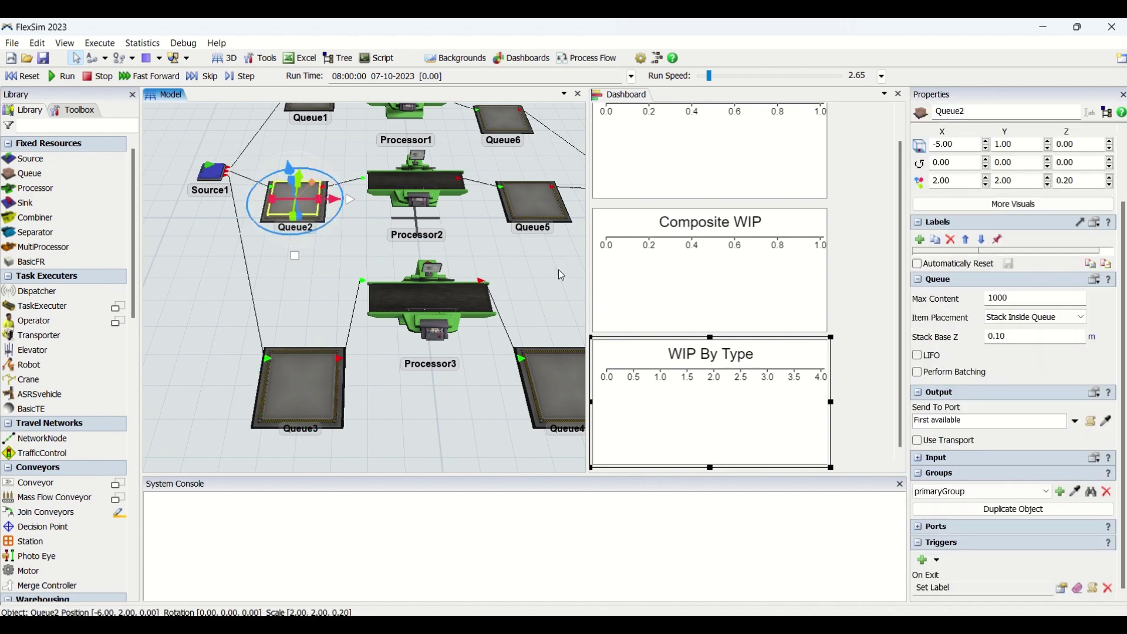
Replace Queue4 with Queue5 as the entrance object of the WIP By Type chart
left_click(704, 384)
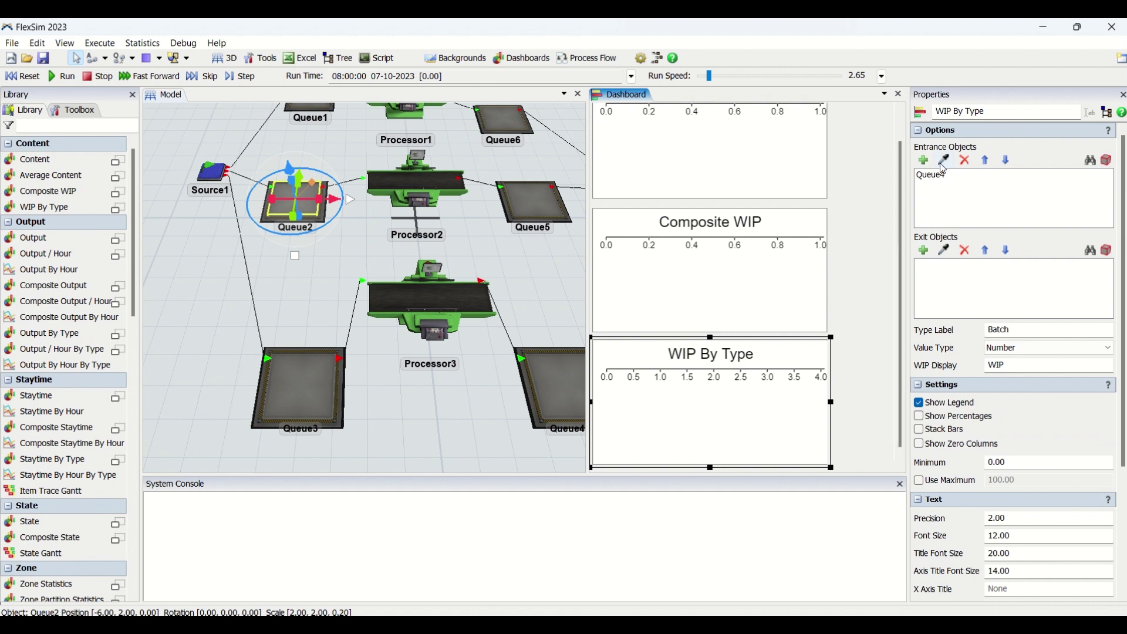
left_click(532, 205)
left_click(937, 176)
left_click(965, 161)
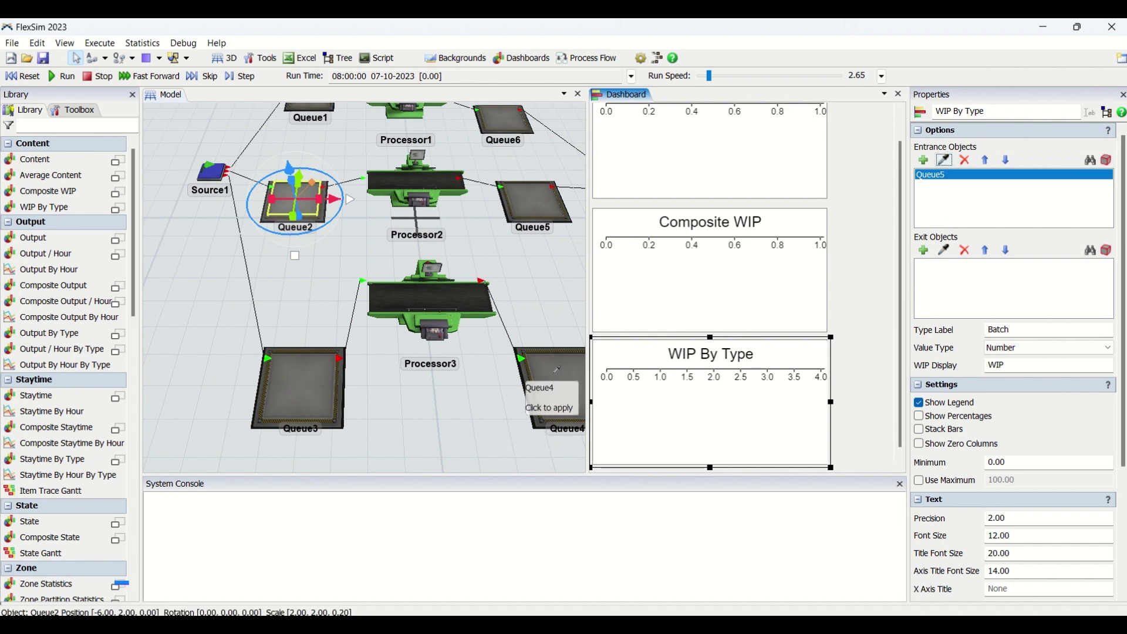
Sample Queue4 as a second entrance object of the WIP By Type chart and remove it again
left_click(525, 404)
left_click_drag(437, 422, 373, 412)
left_click(663, 382)
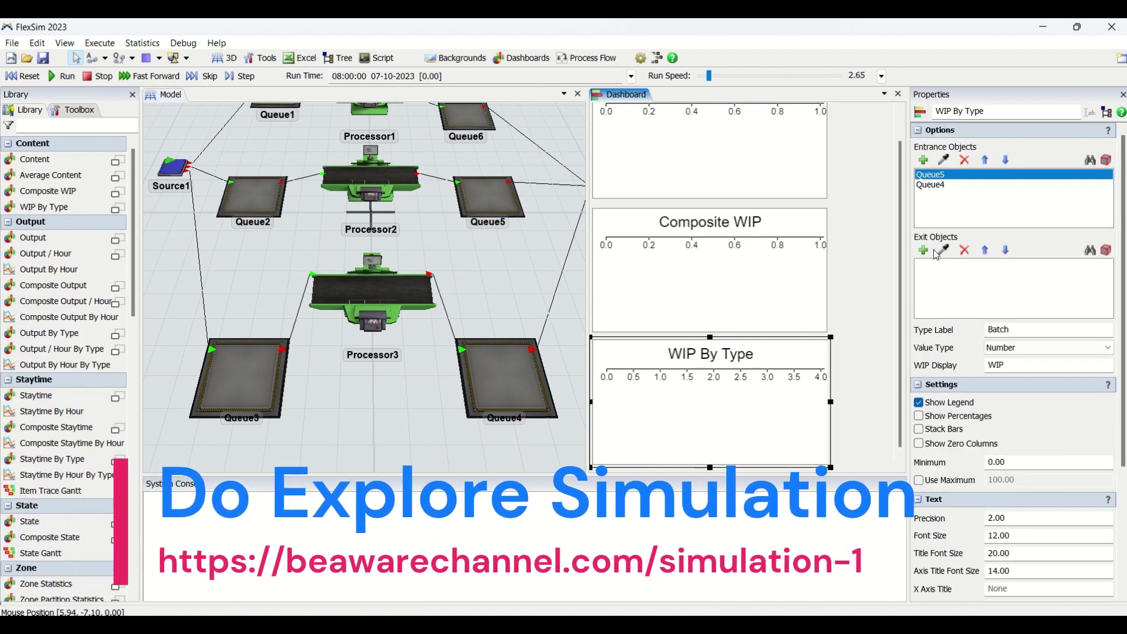
left_click(940, 186)
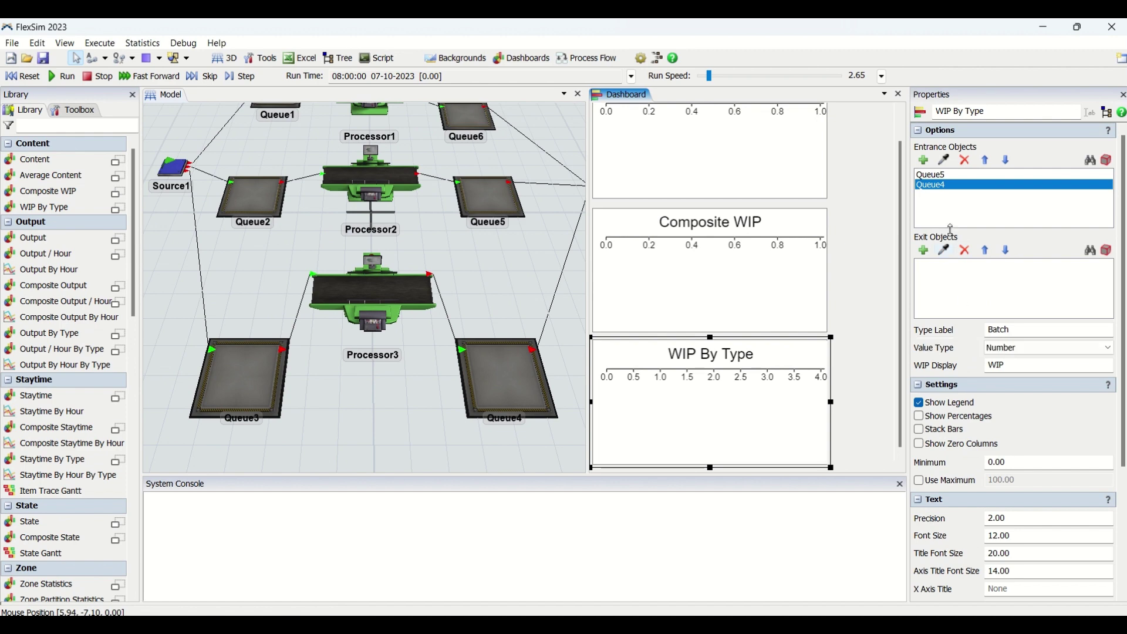
left_click(966, 160)
Select Queue3 and Queue4 in the model in turn to compare their trigger settings
left_click(267, 203)
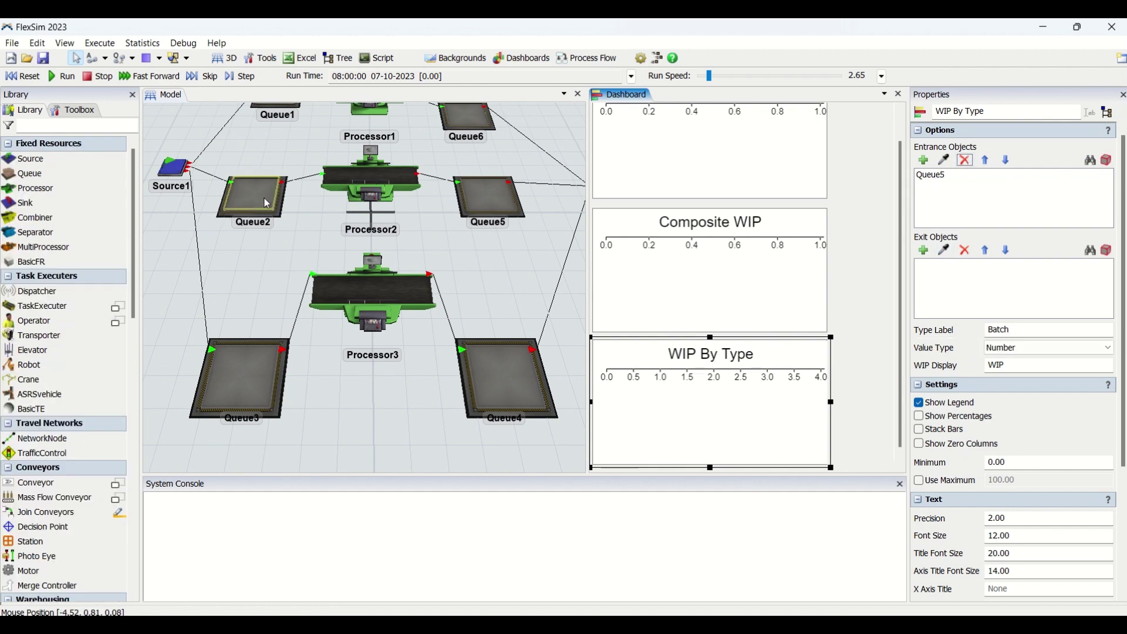
left_click(259, 391)
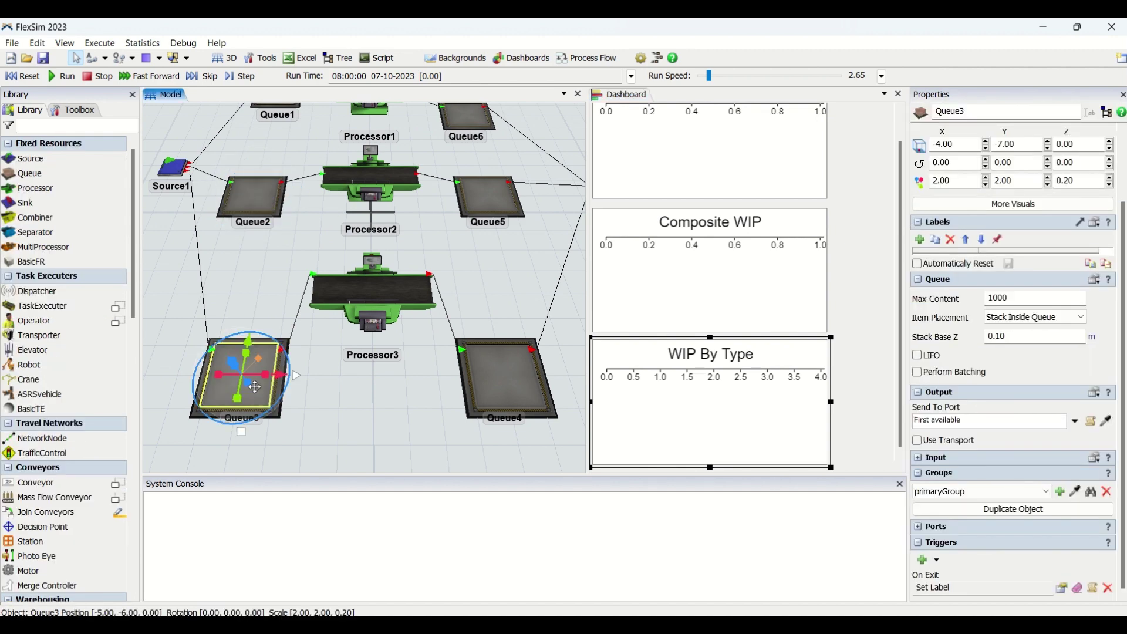
left_click(501, 389)
Remove Queue5 from the WIP By Type chart's entrance objects and sample Queue4 instead
left_click(696, 385)
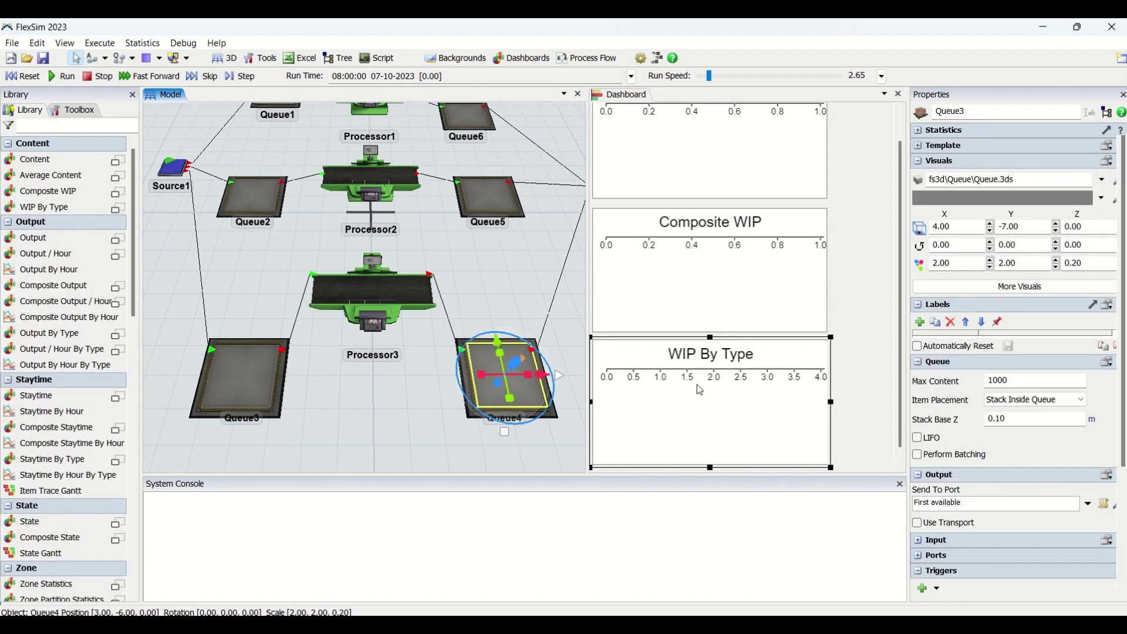
left_click(939, 176)
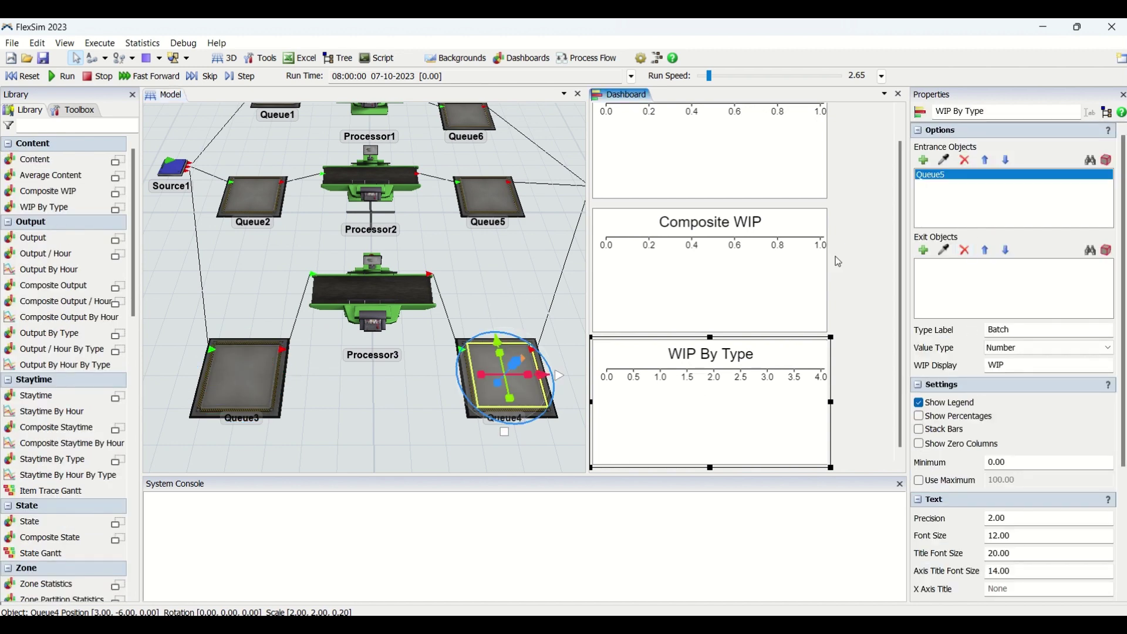
left_click(965, 161)
left_click(944, 161)
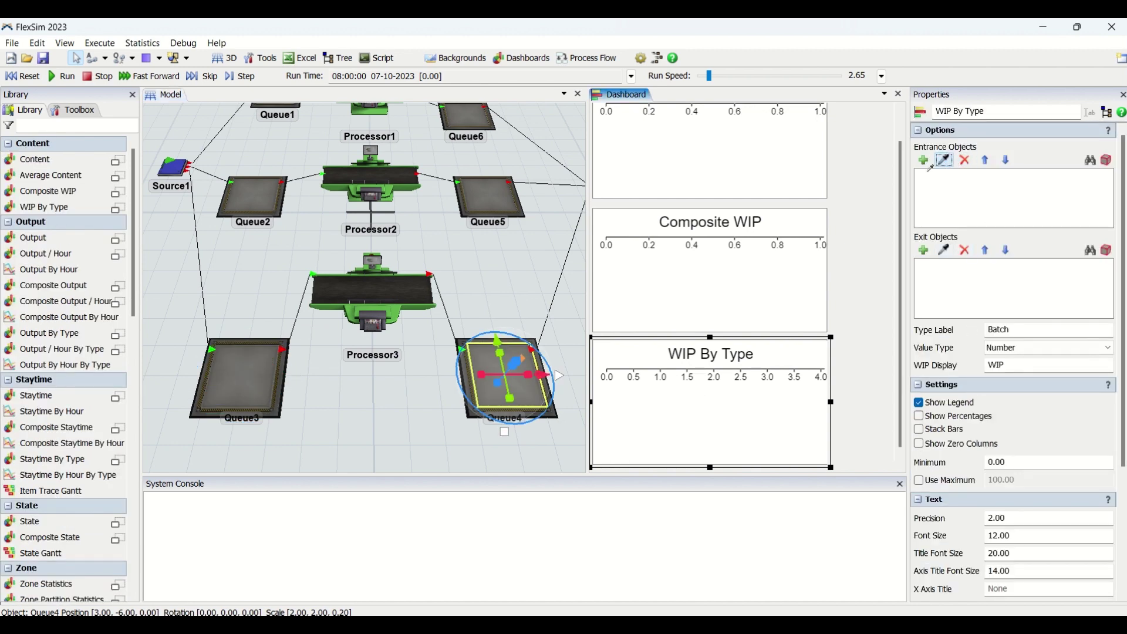
left_click(503, 400)
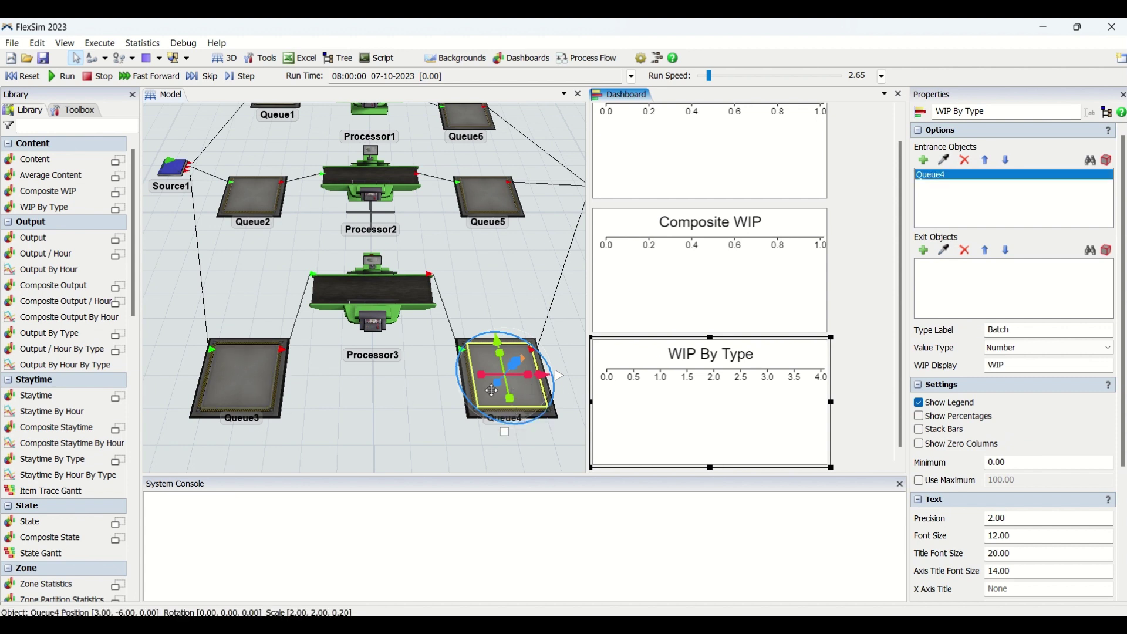
Run the model, raising the speed to 21.49 while watching the WIP By Type chart, and reset it
left_click(59, 81)
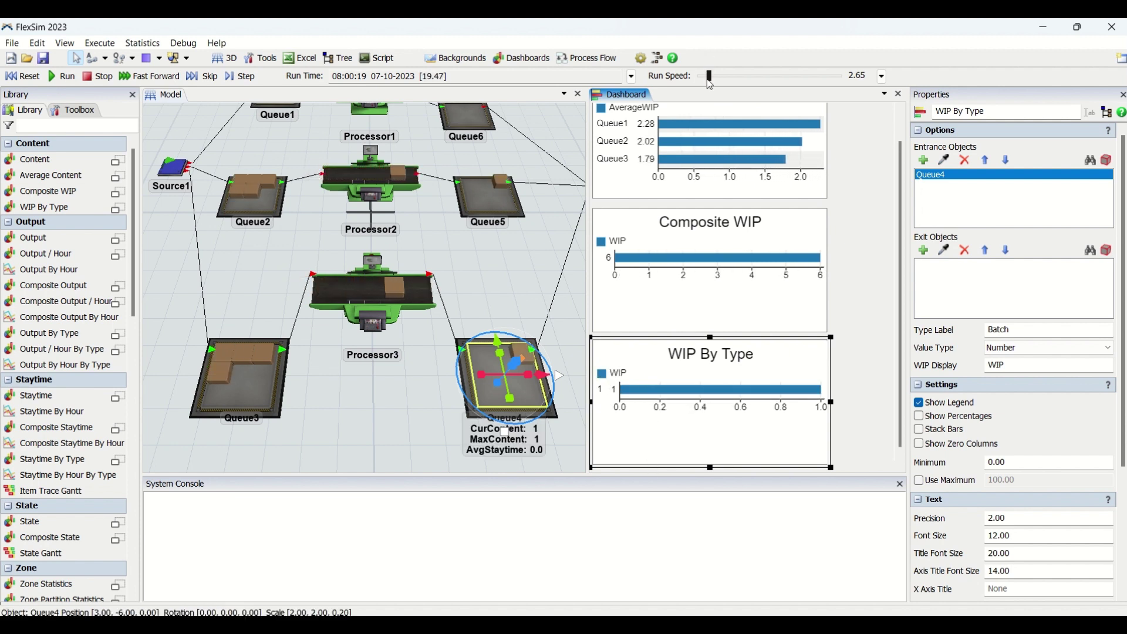
left_click_drag(710, 81, 717, 81)
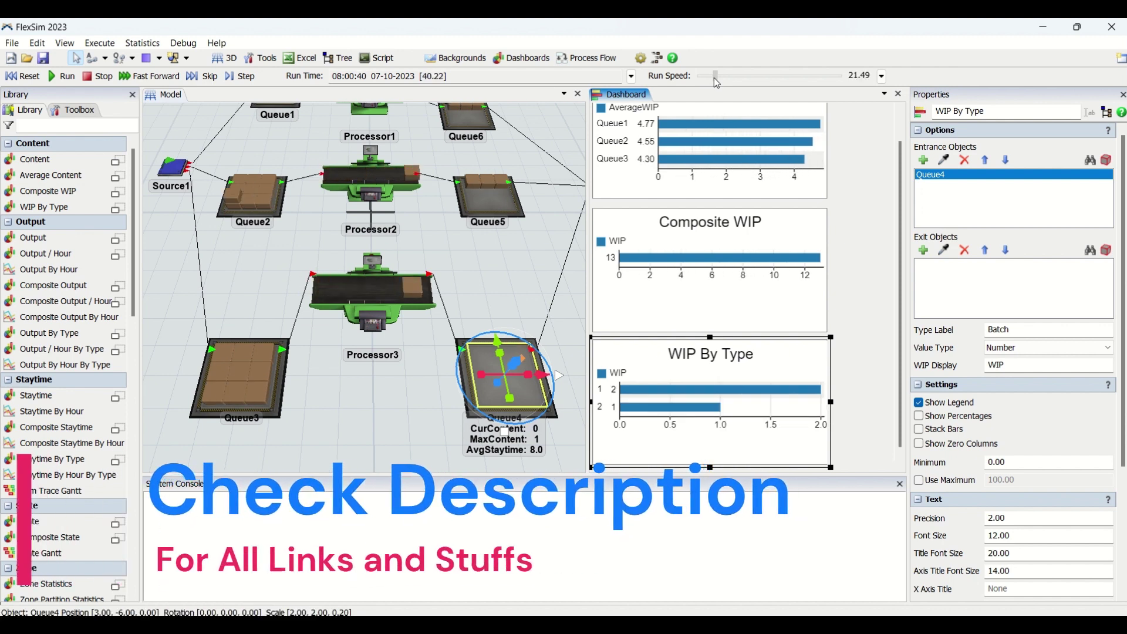
left_click(22, 77)
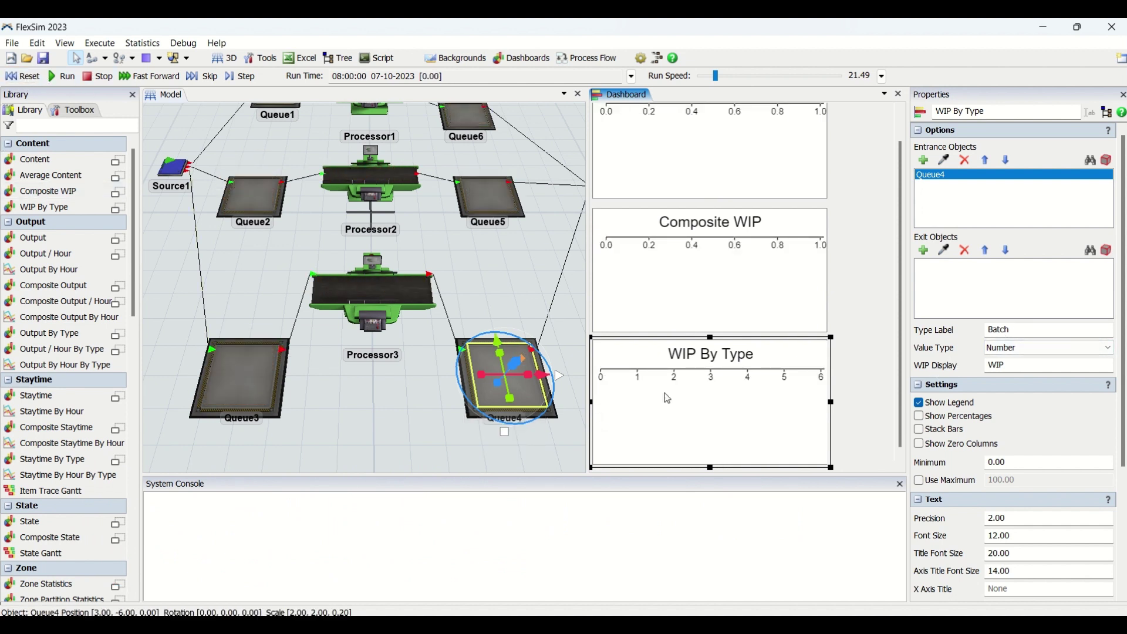
Make Queue5 the only entrance object of WIP By Type and set its type label to Type, keeping the Number value type
left_click(965, 159)
left_click(944, 160)
left_click(490, 197)
left_click(1019, 330)
type("Type")
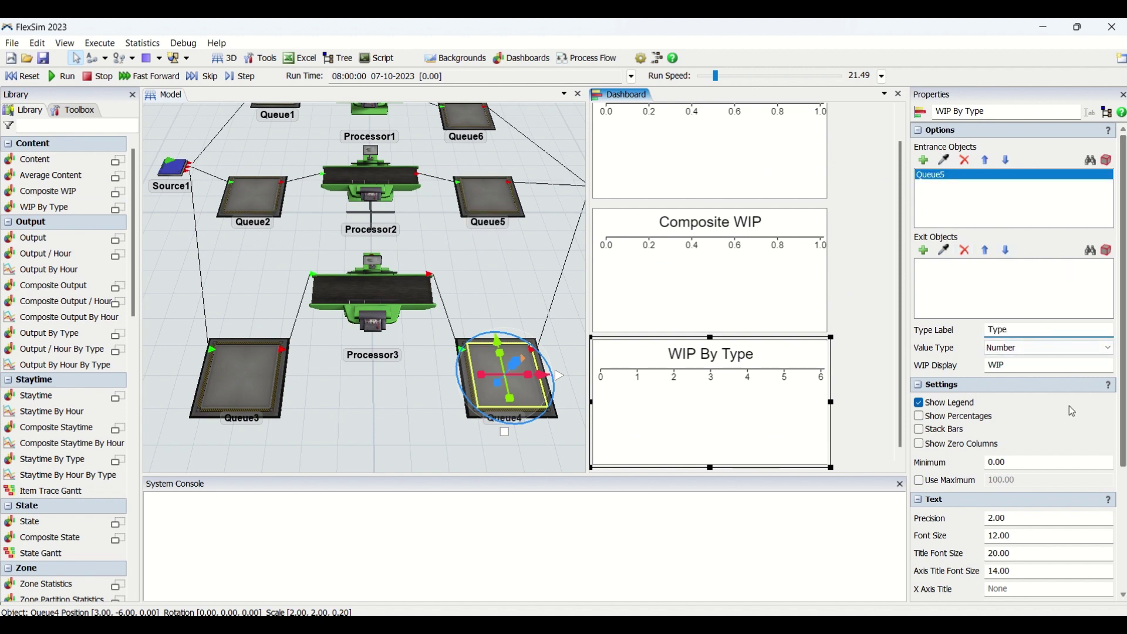
left_click(1022, 351)
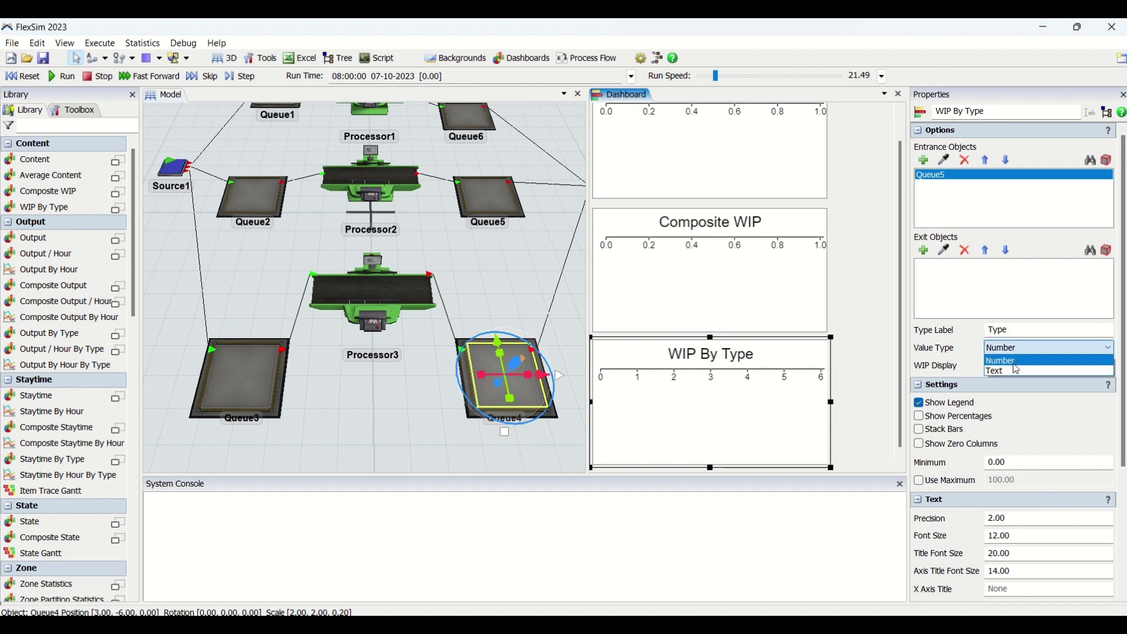
left_click(937, 359)
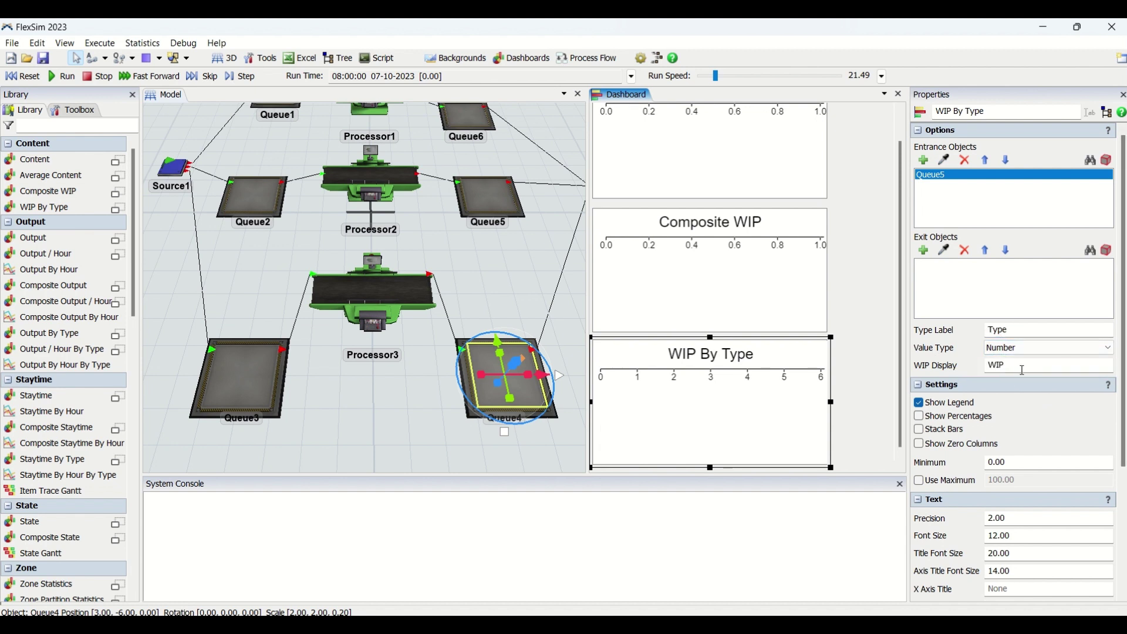
Reset and run the model, lowering the run speed to 9.48 to observe the WIP By Type chart
left_click(28, 79)
left_click(63, 77)
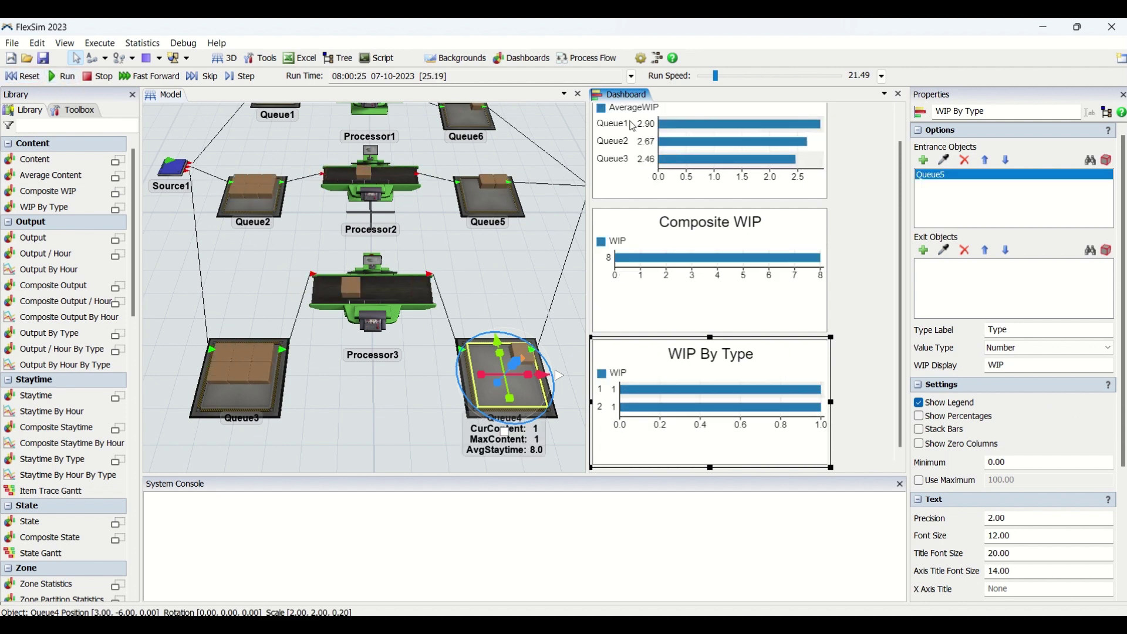
left_click_drag(718, 78, 712, 80)
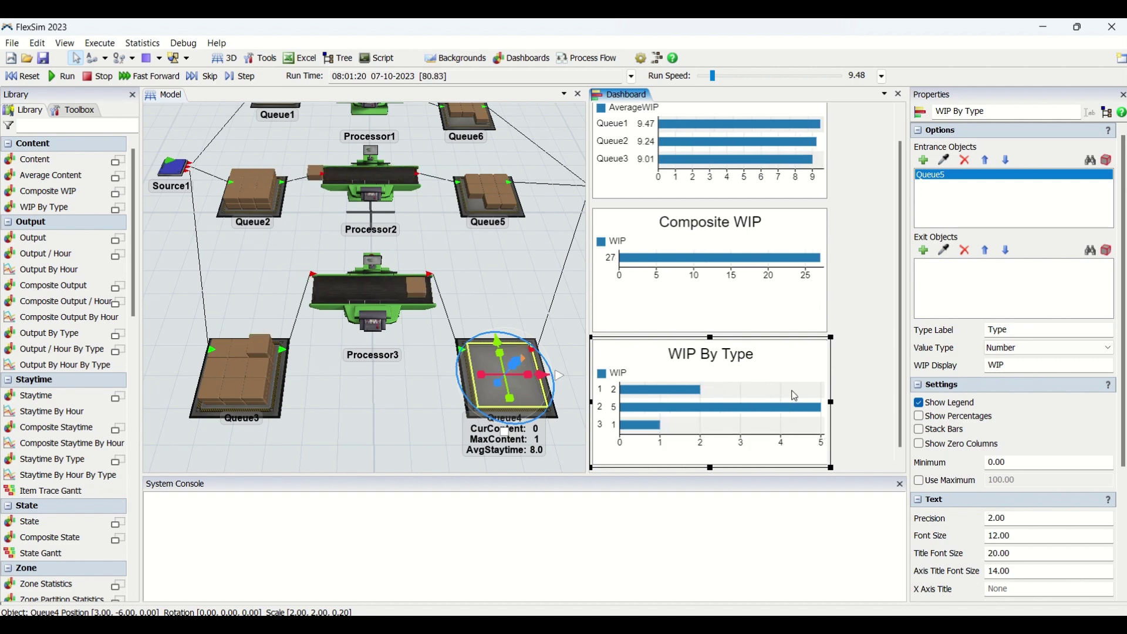
Inspect the labels of box items in Queue5 and Queue4 during the run, and reset the model
left_click(509, 207)
left_click(508, 206)
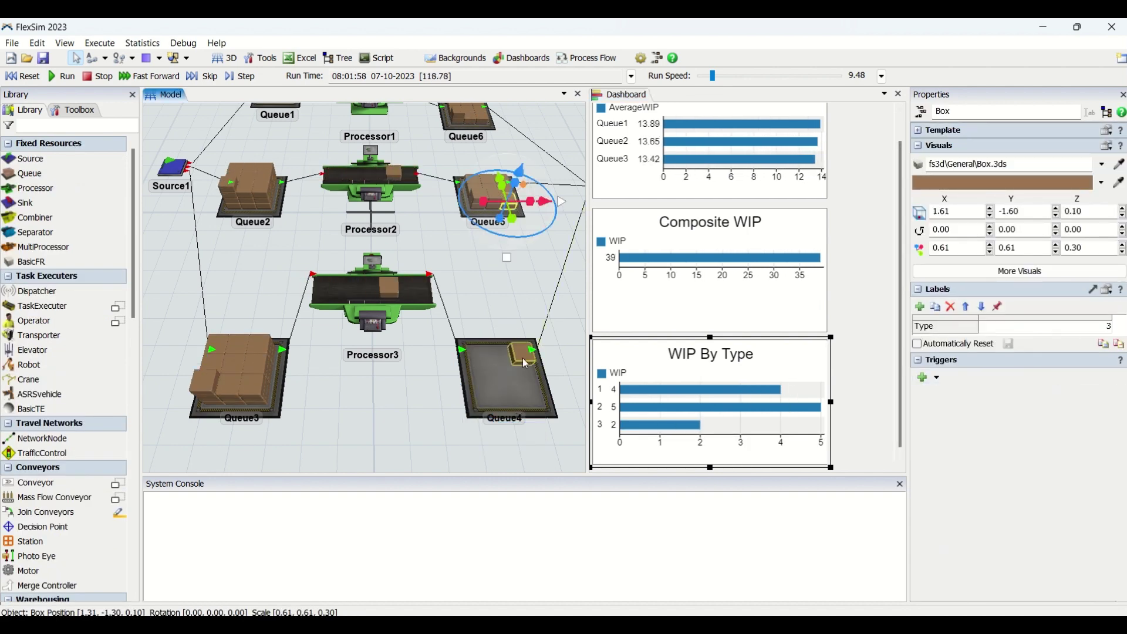
left_click(523, 358)
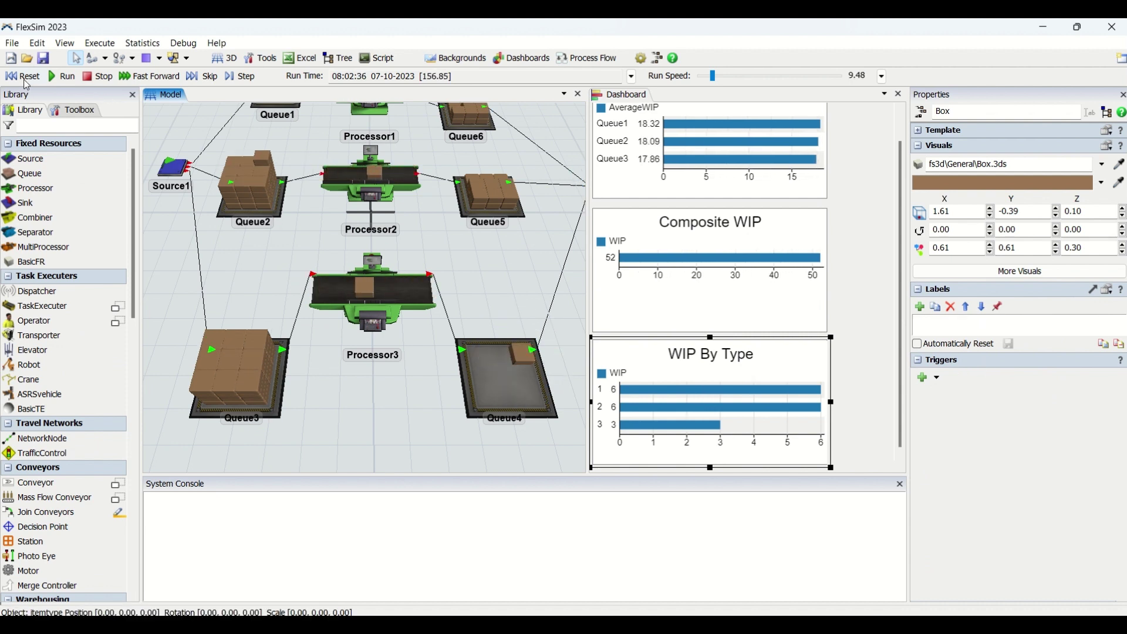
left_click(22, 76)
Open the Average Content chart's quick properties to review its objects and display options
left_click(850, 256)
left_click(707, 306)
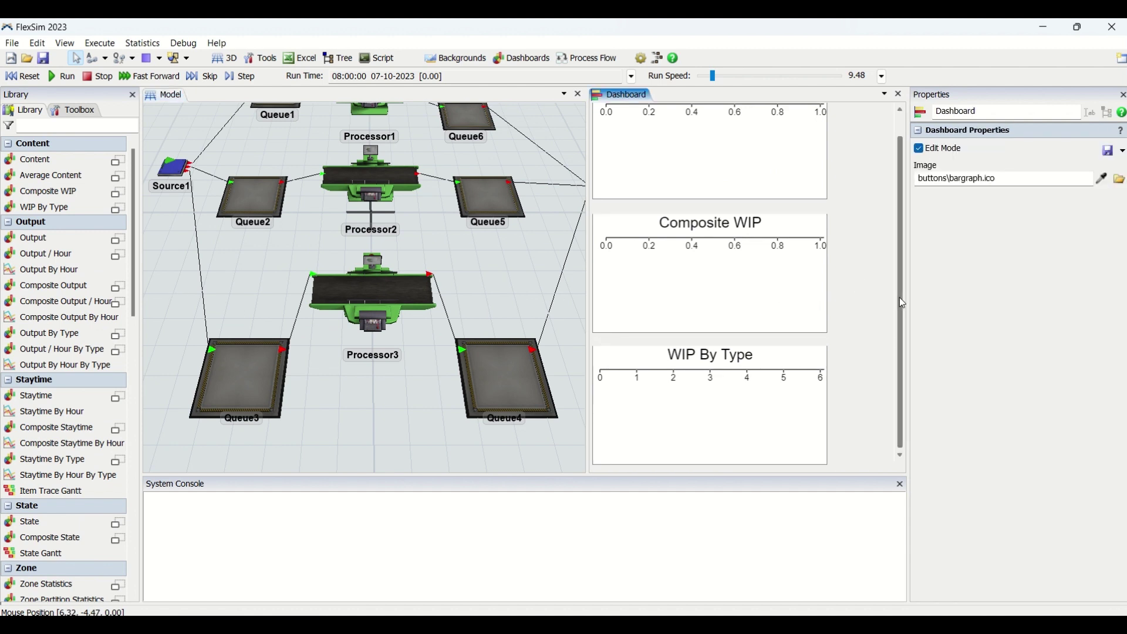
scroll(899, 297, "up", 1)
left_click(731, 194)
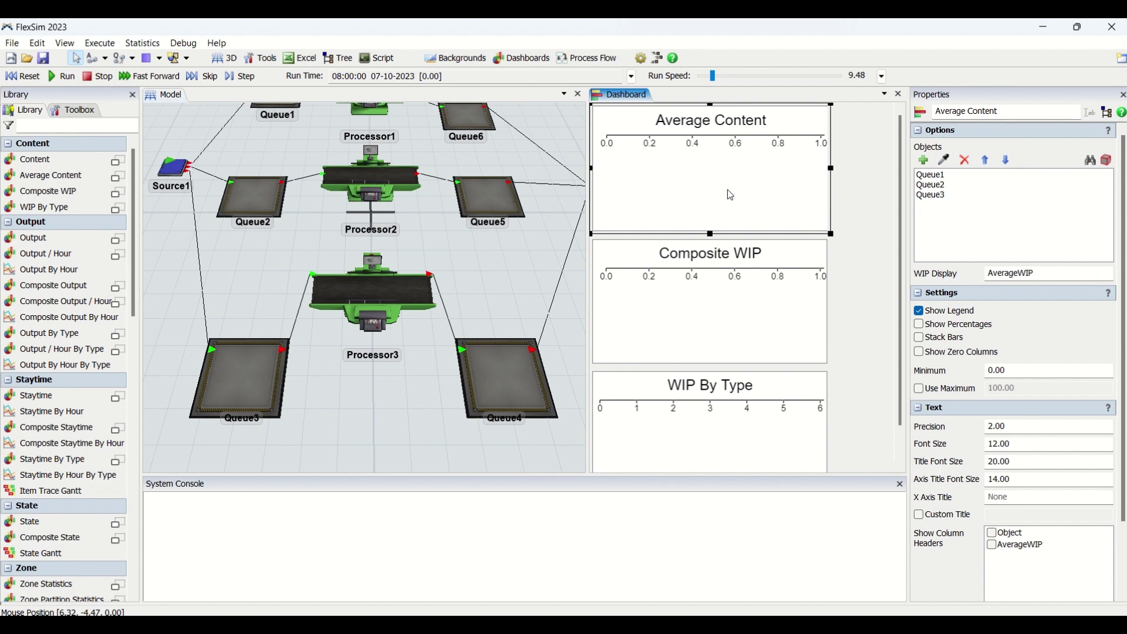
double_click(730, 194)
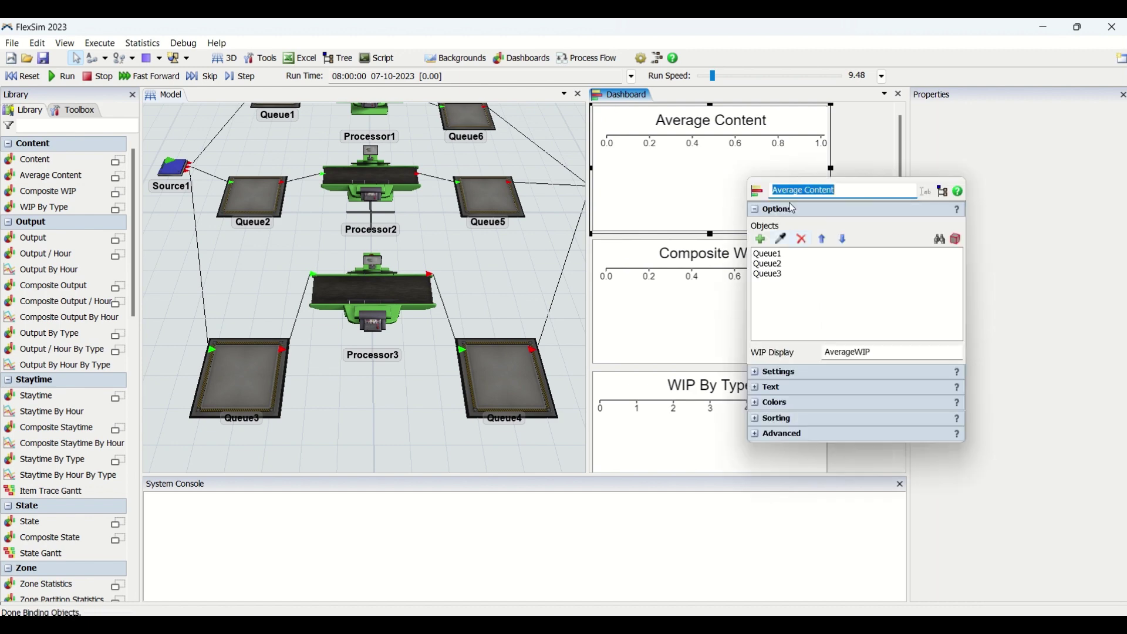
Browse the dashboard's quick chart library to examine the bar, line and table variants of the content charts
left_click(1123, 44)
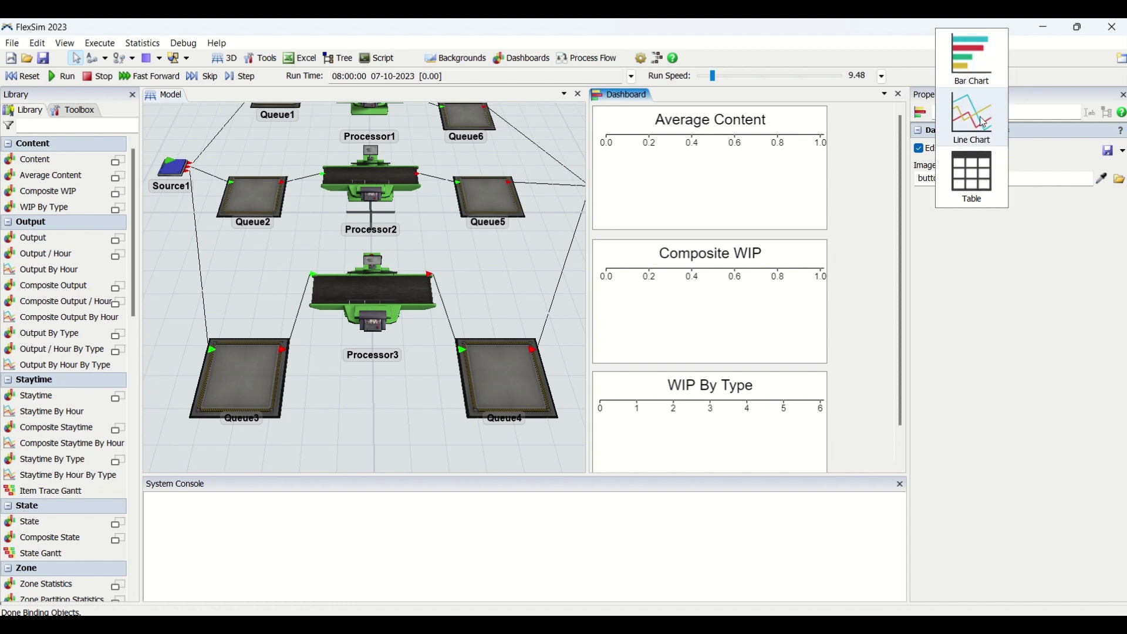
left_click(845, 356)
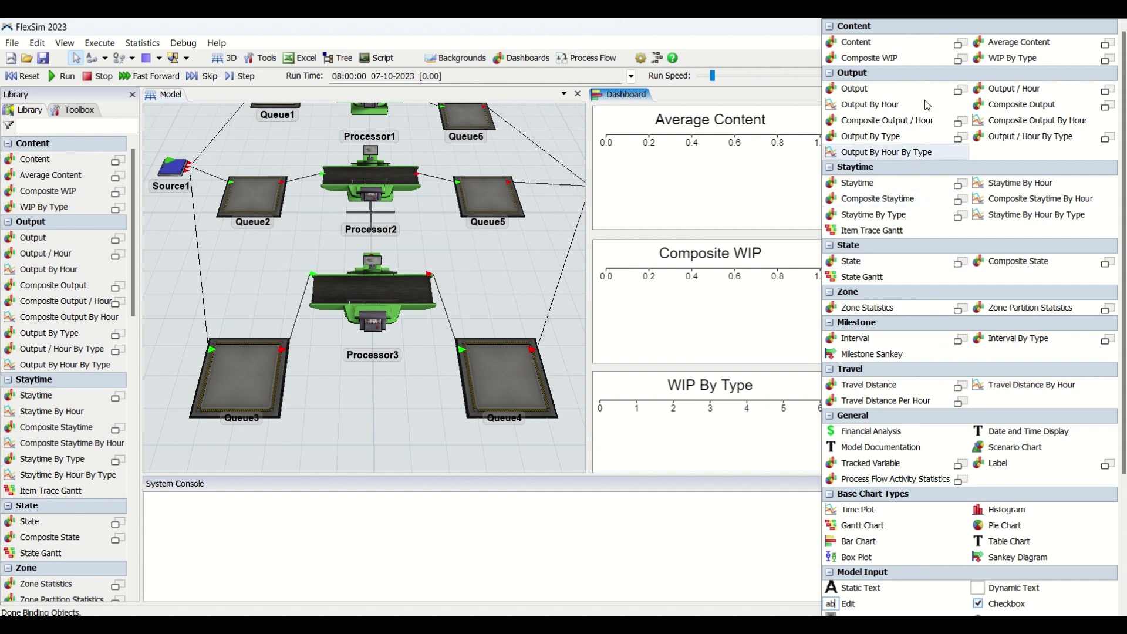
left_click(1108, 60)
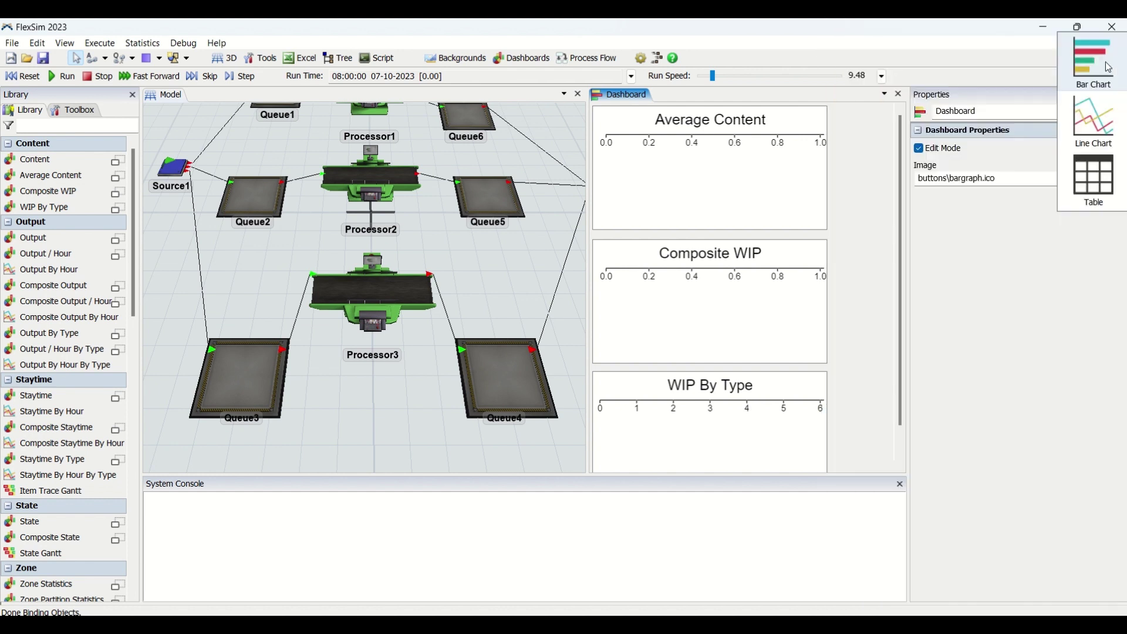
Review the entrance and exit object settings of the WIP By Type and Composite WIP charts
double_click(721, 427)
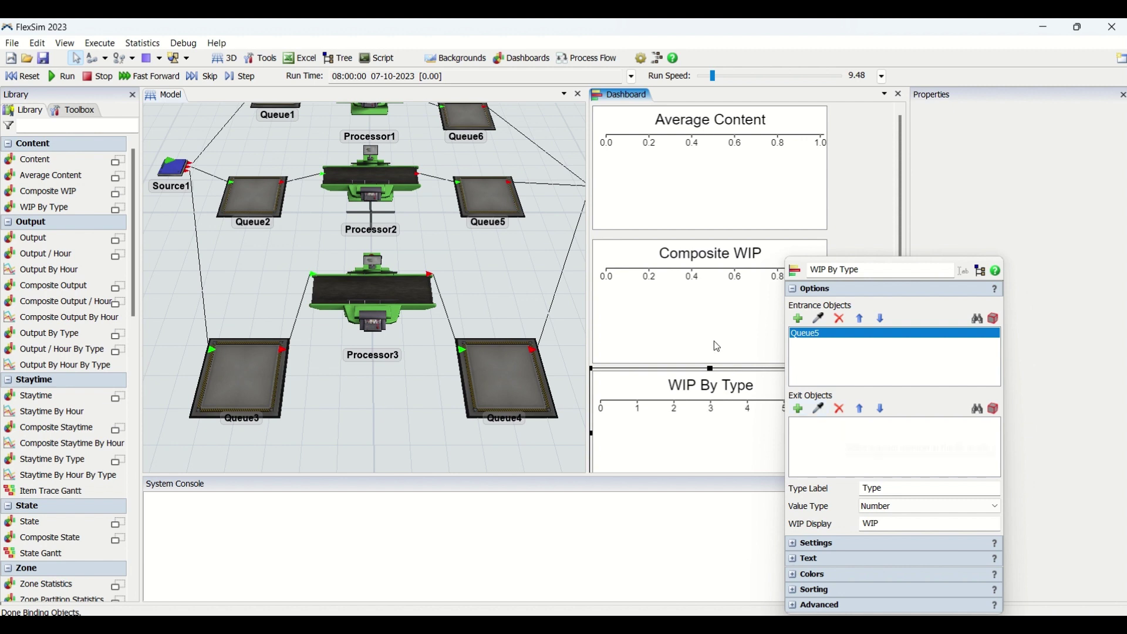
left_click(710, 311)
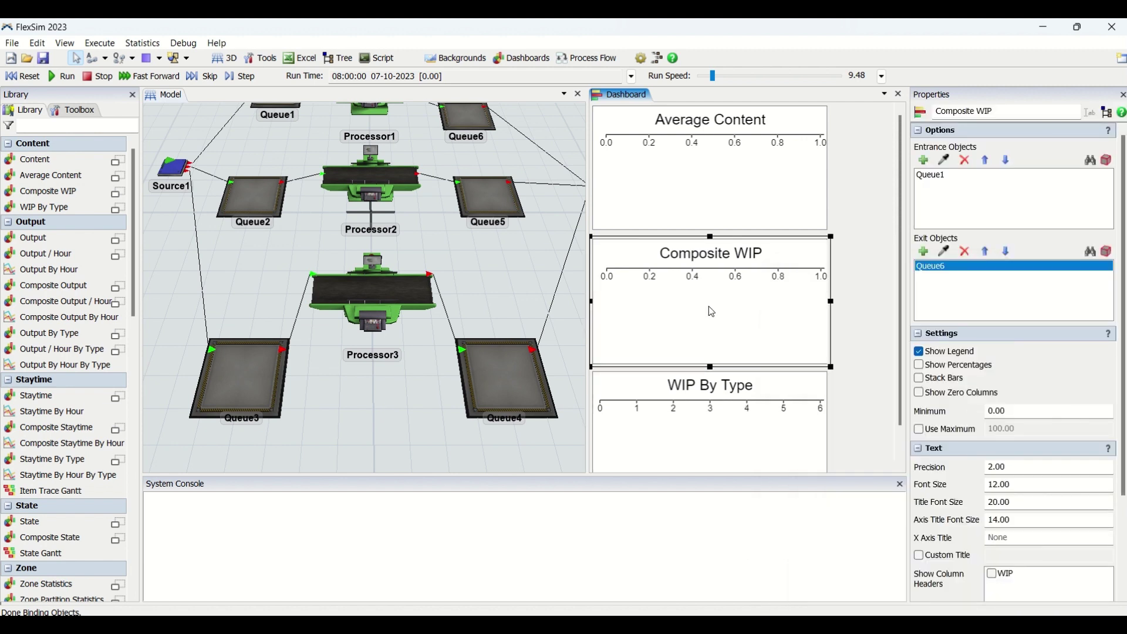
left_click(733, 404)
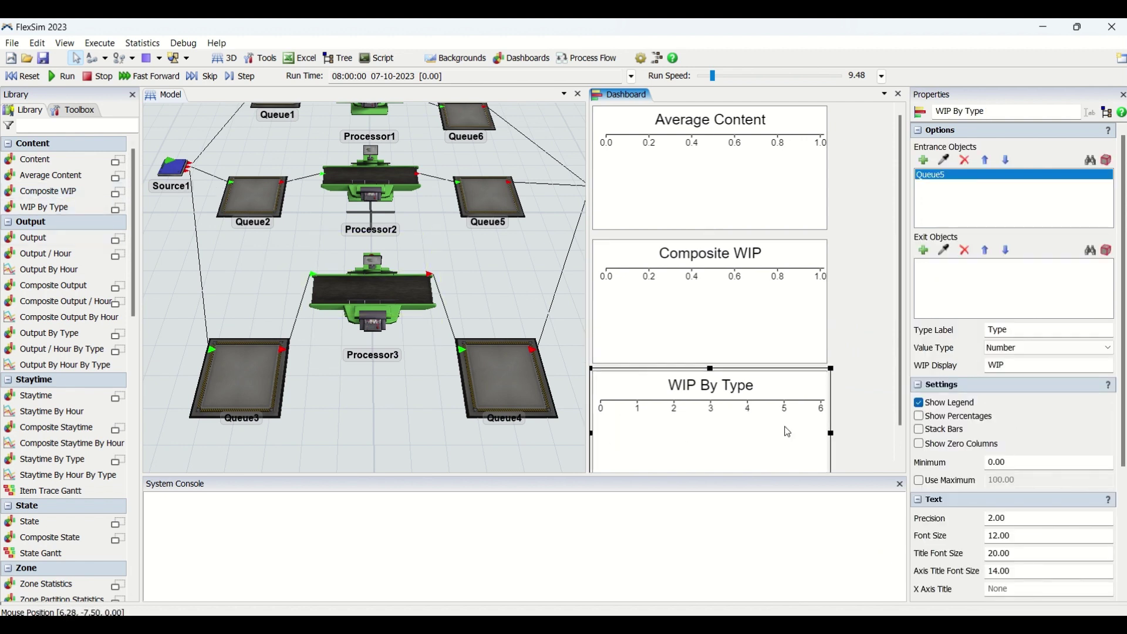
left_click(864, 397)
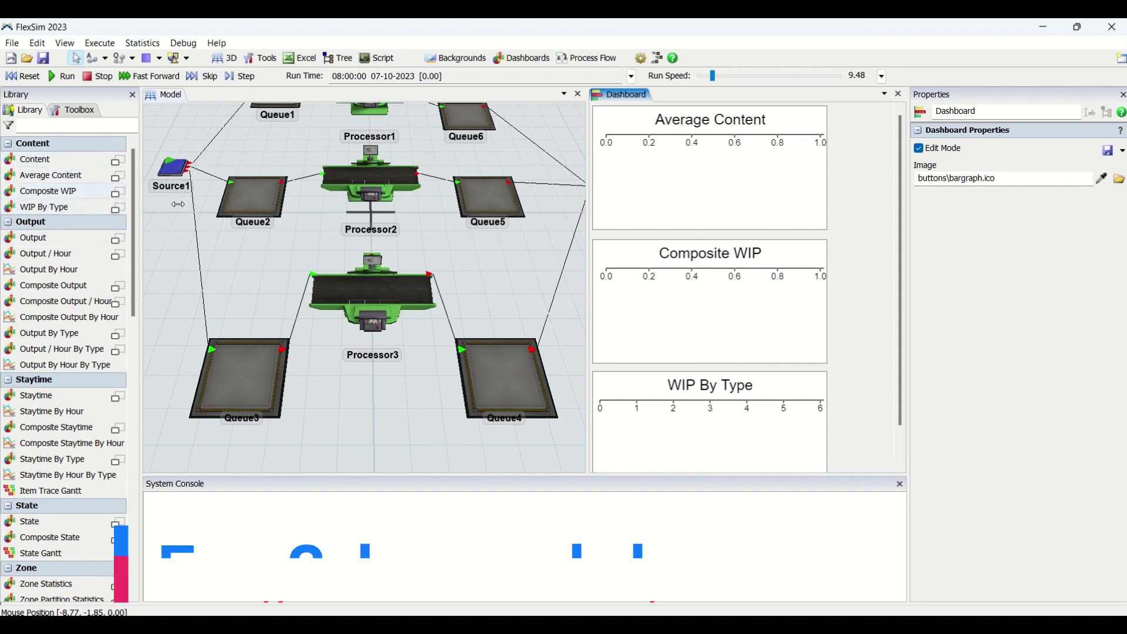
left_click(485, 278)
left_click(856, 299)
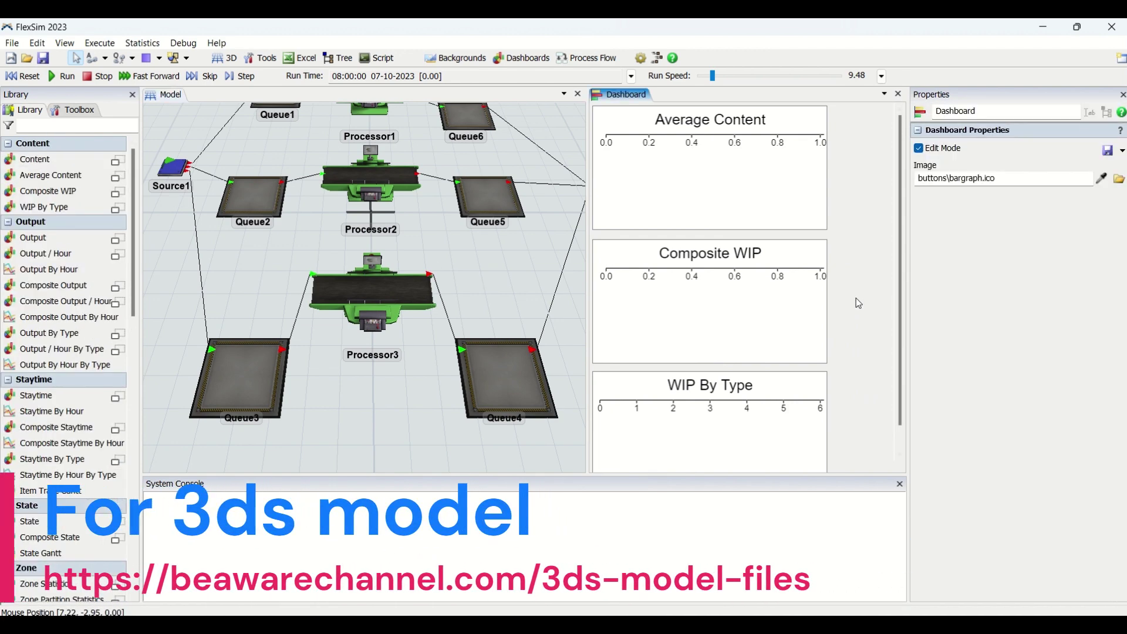